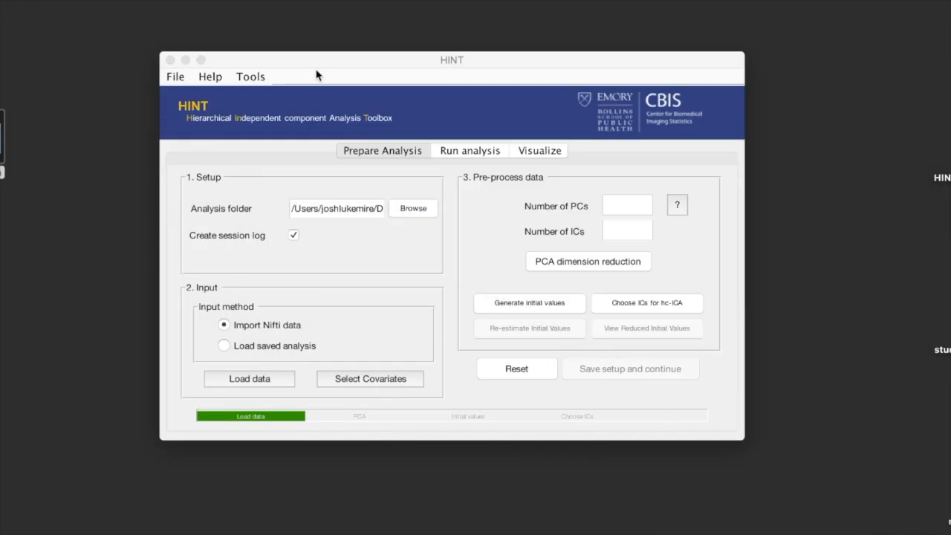
Step: Reset the current analysis setup to start a fresh analysis and reposition the toolbox window
{"action": "left_click", "coordinate": [320, 63]}
{"action": "left_click", "coordinate": [525, 369]}
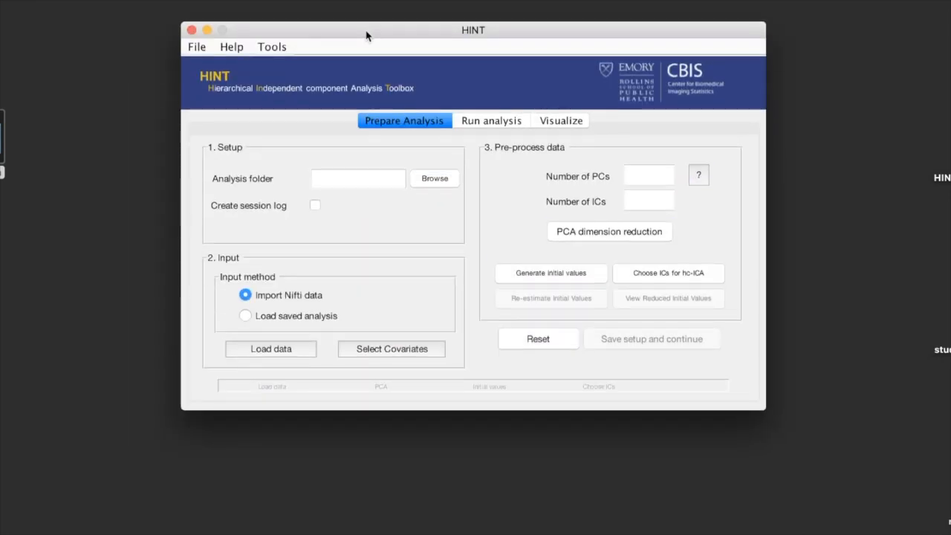
{"action": "left_click_drag", "start_coordinate": [367, 36], "coordinate": [365, 42]}
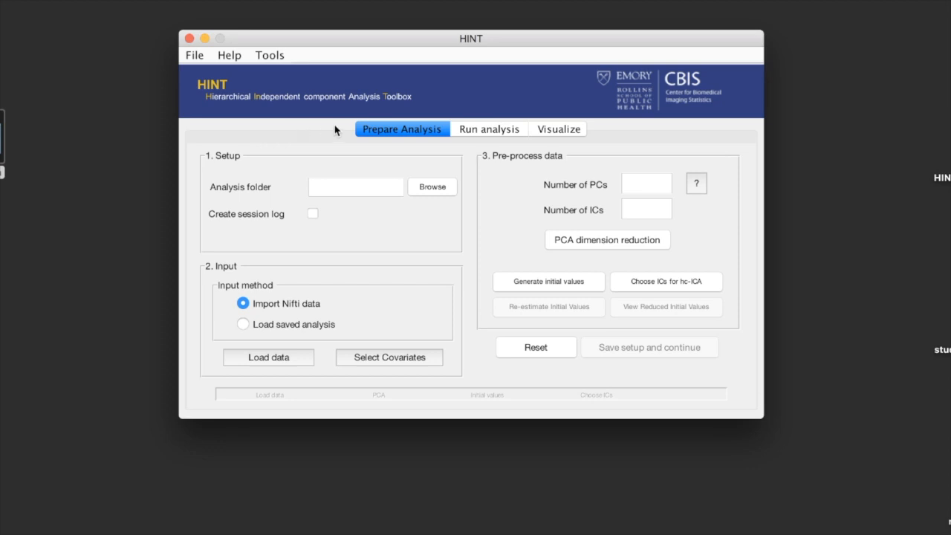
Step: Look over the Run analysis and Visualize sections, and return to Prepare Analysis
{"action": "left_click", "coordinate": [489, 131]}
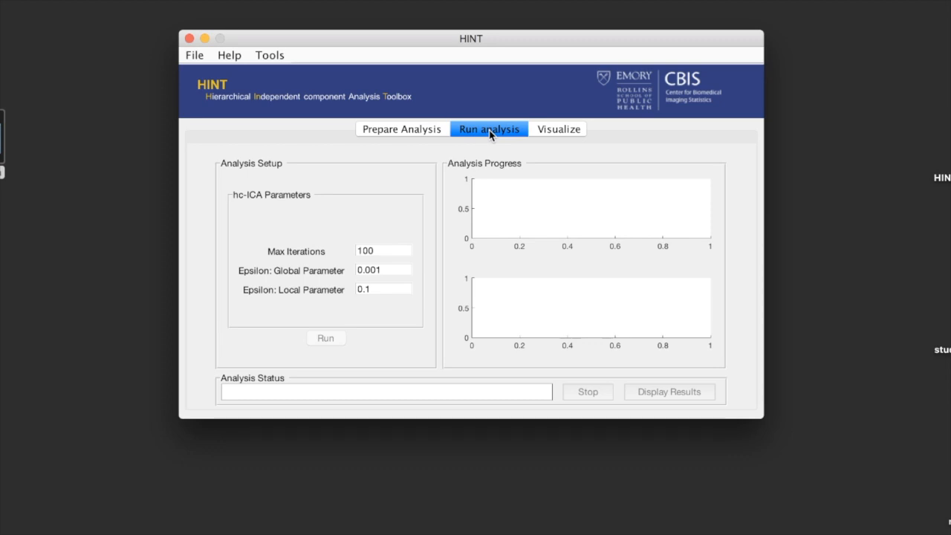
{"action": "left_click", "coordinate": [561, 130]}
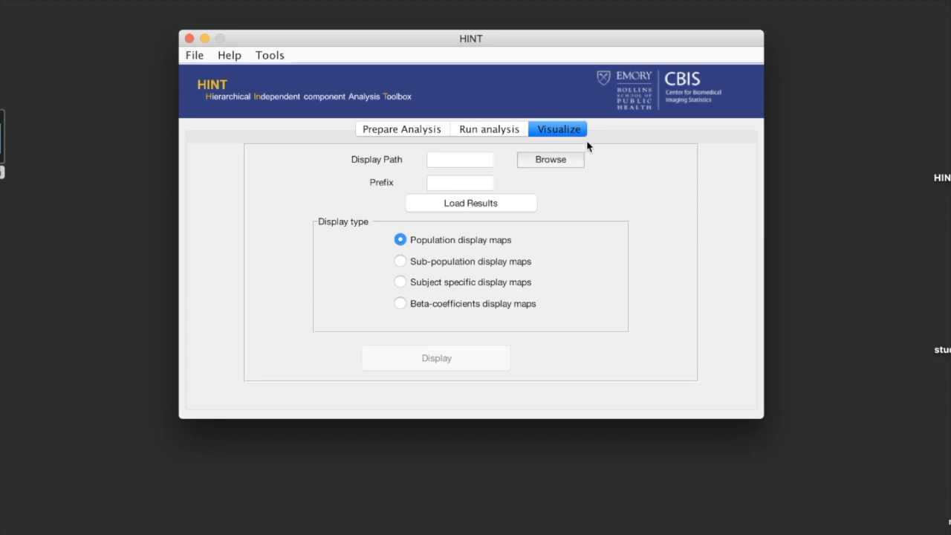
{"action": "left_click", "coordinate": [399, 131]}
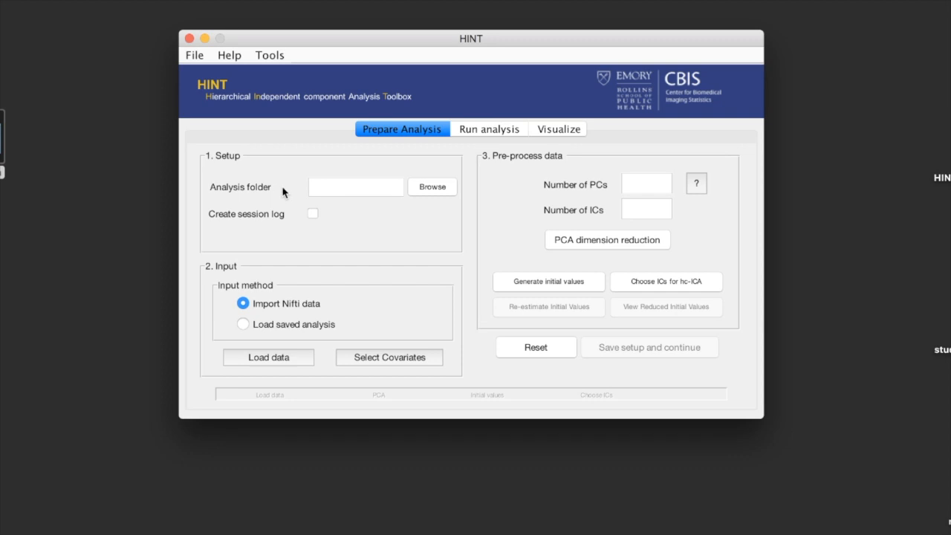
Step: Set the analysis folder to the Tutorial folder on the Desktop and enable creation of a session log
{"action": "left_click", "coordinate": [441, 189]}
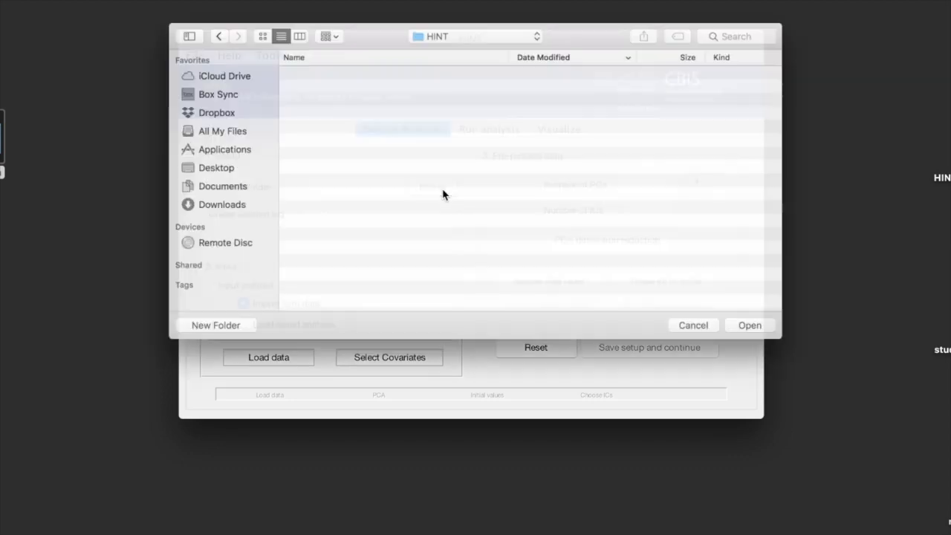
{"action": "left_click", "coordinate": [209, 167]}
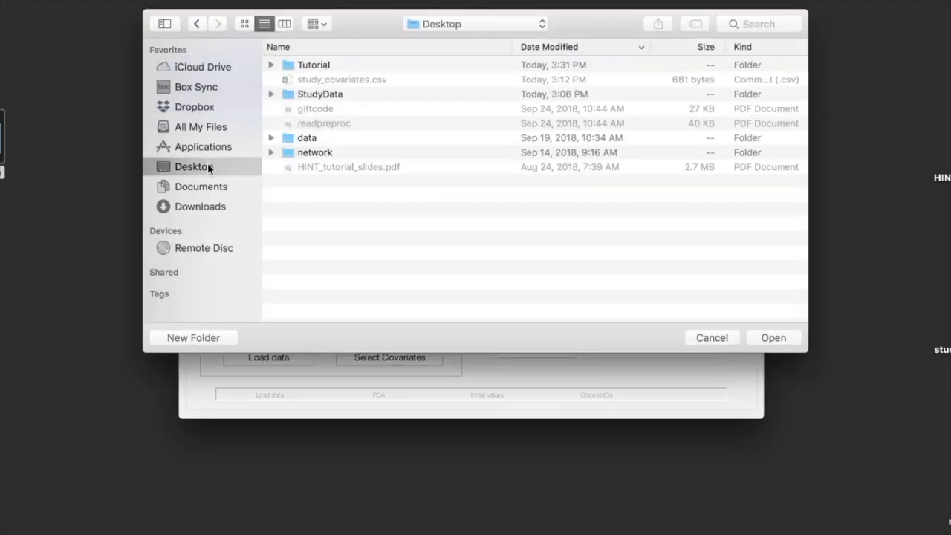
{"action": "double_click", "coordinate": [316, 70]}
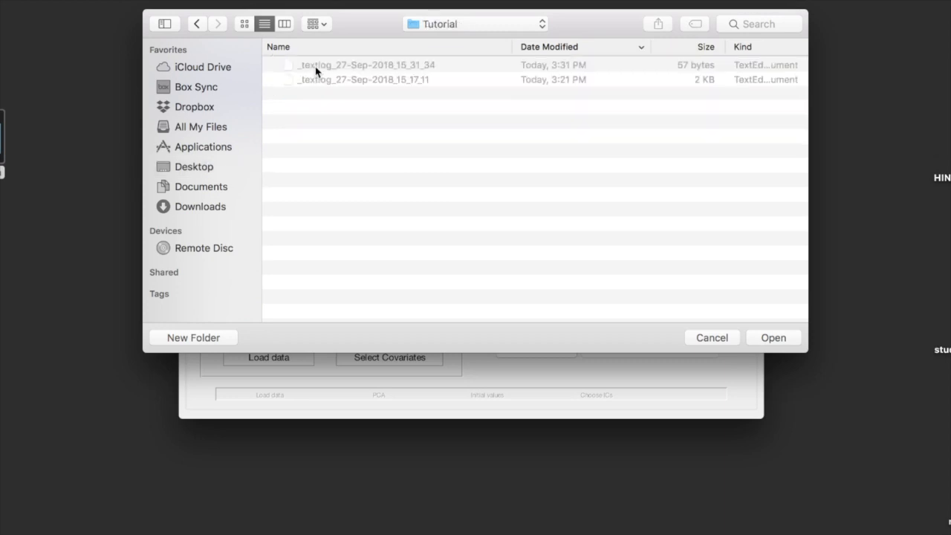
{"action": "left_click", "coordinate": [766, 343]}
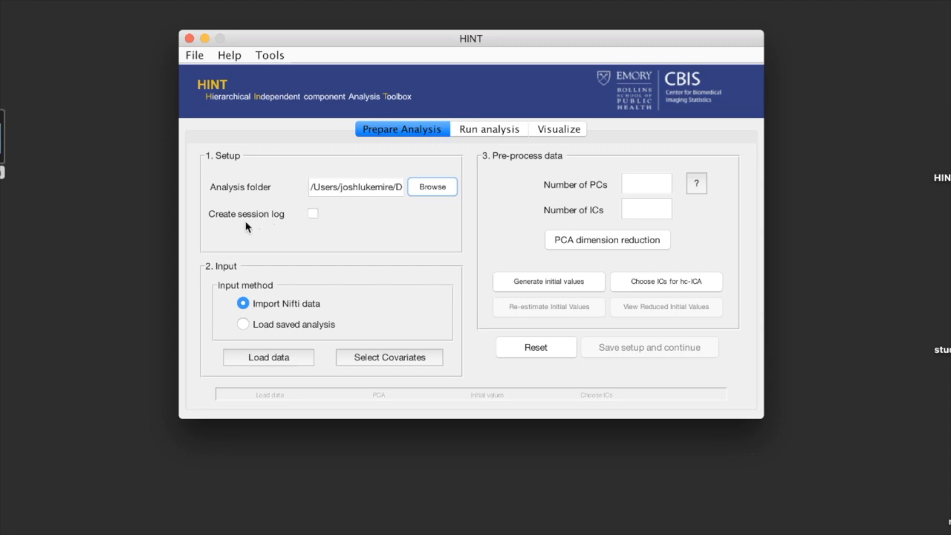
{"action": "left_click", "coordinate": [312, 215]}
Step: Choose Import Nifti data as the input method and start loading data
{"action": "left_click", "coordinate": [245, 327]}
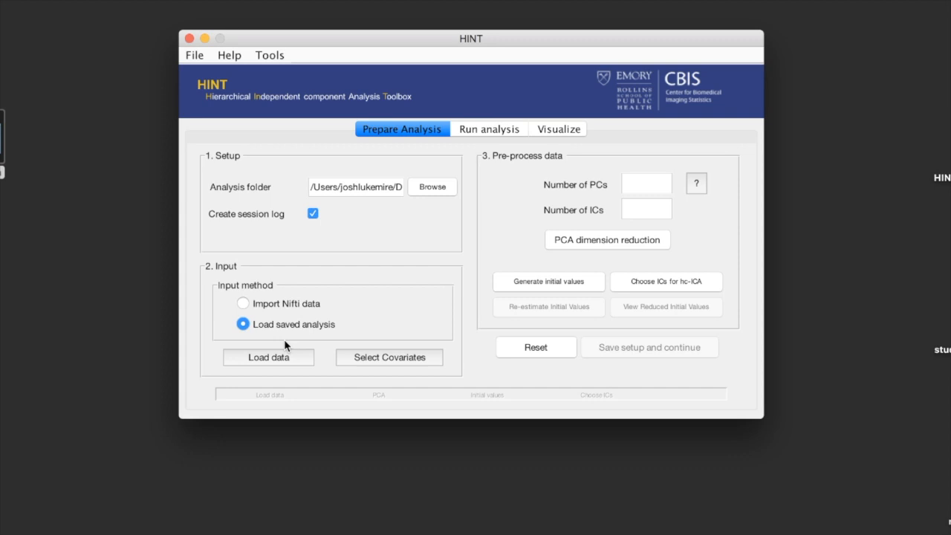
{"action": "left_click", "coordinate": [242, 304]}
{"action": "left_click", "coordinate": [252, 358]}
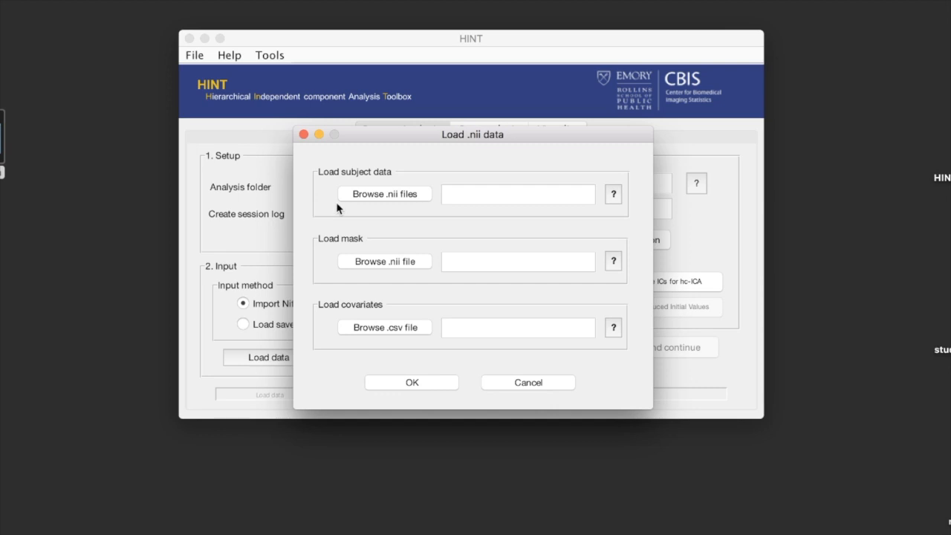
Step: Load all rs2mm .nii files from the Desktop's StudyData/nifti folder as subject data, specifying that the data are in the same folder
{"action": "left_click", "coordinate": [360, 197]}
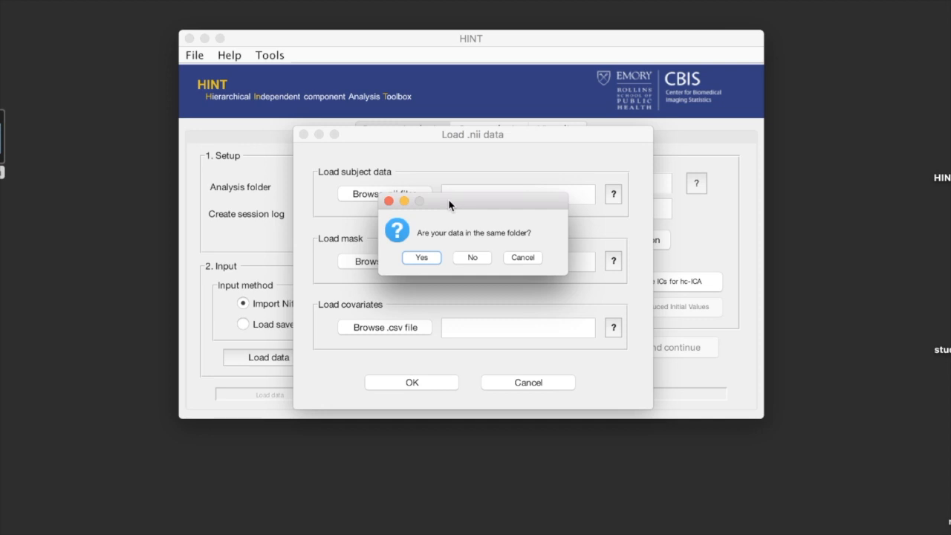
{"action": "left_click", "coordinate": [425, 257]}
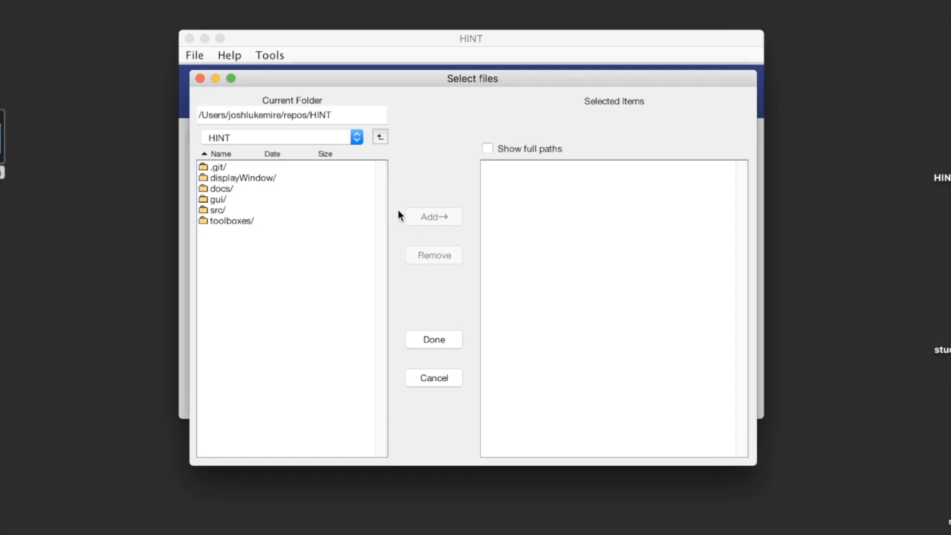
{"action": "left_click", "coordinate": [381, 139]}
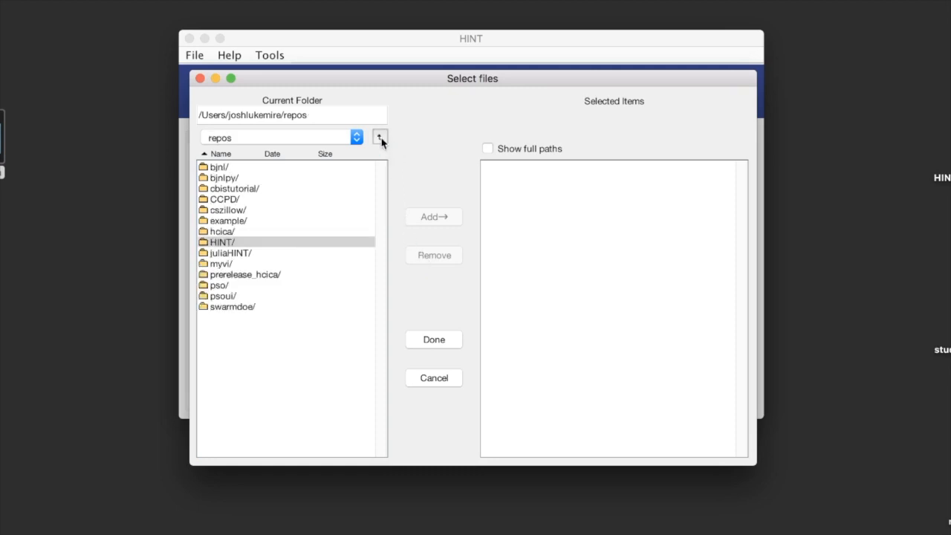
{"action": "left_click", "coordinate": [381, 138]}
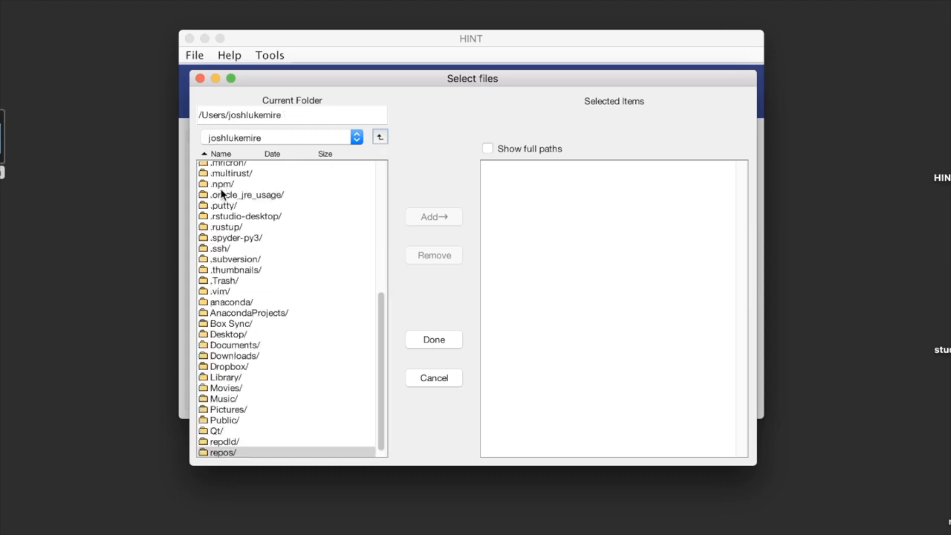
{"action": "left_click", "coordinate": [228, 335]}
{"action": "double_click", "coordinate": [228, 335]}
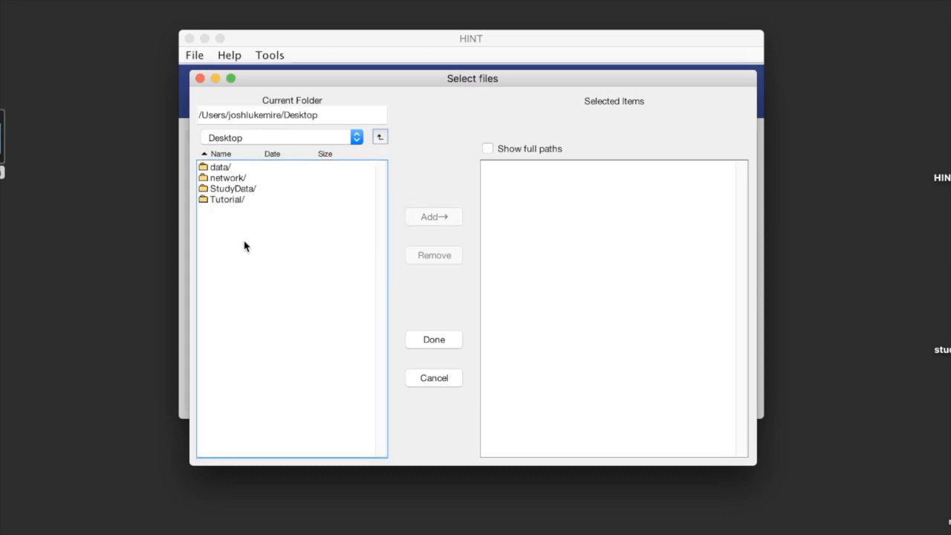
{"action": "double_click", "coordinate": [231, 191]}
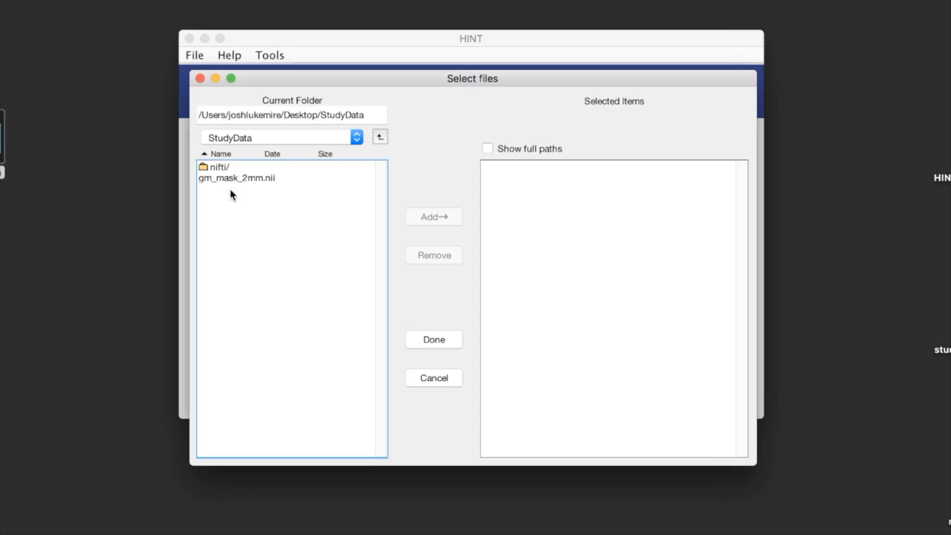
{"action": "double_click", "coordinate": [219, 168]}
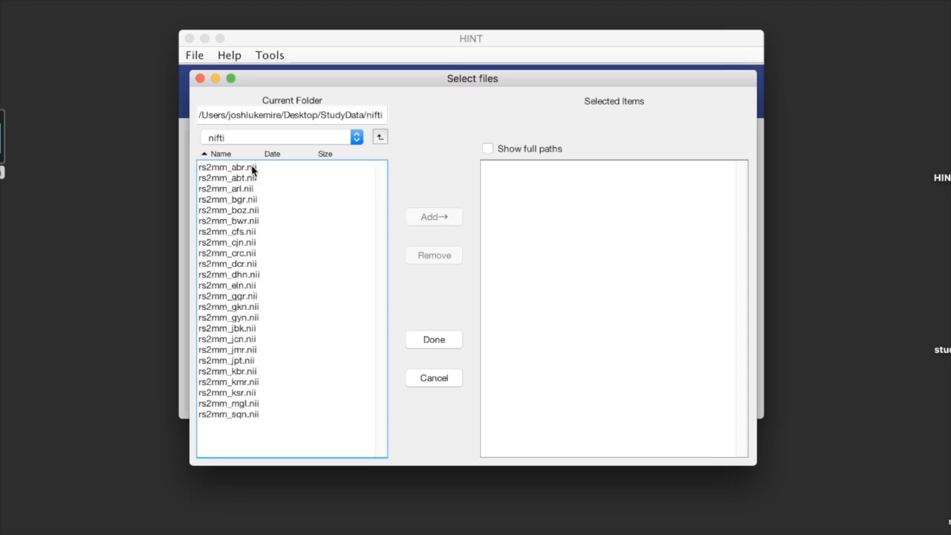
{"action": "left_click_drag", "start_coordinate": [253, 169], "coordinate": [258, 414]}
{"action": "left_click", "coordinate": [438, 216]}
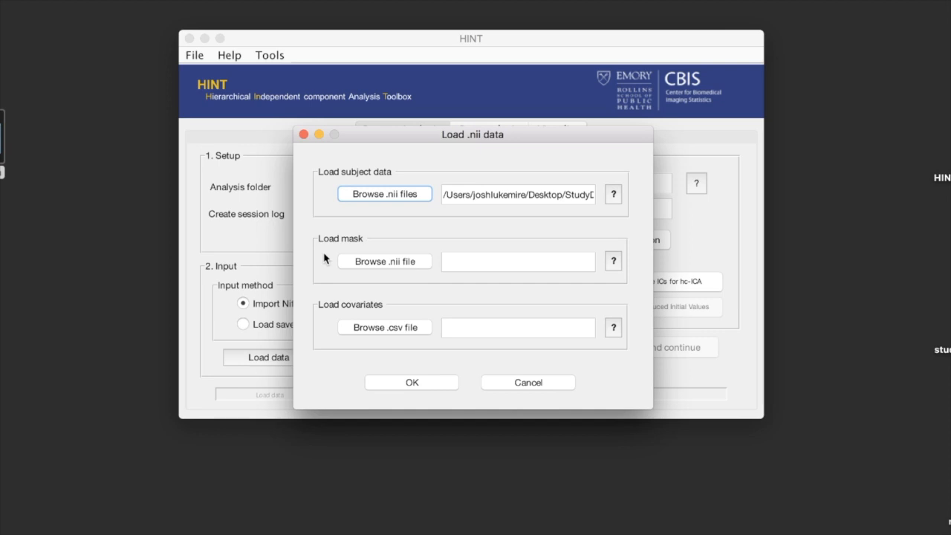
Step: Load gm_mask_2mm.nii from the Desktop's StudyData folder as the mask
{"action": "left_click", "coordinate": [344, 262]}
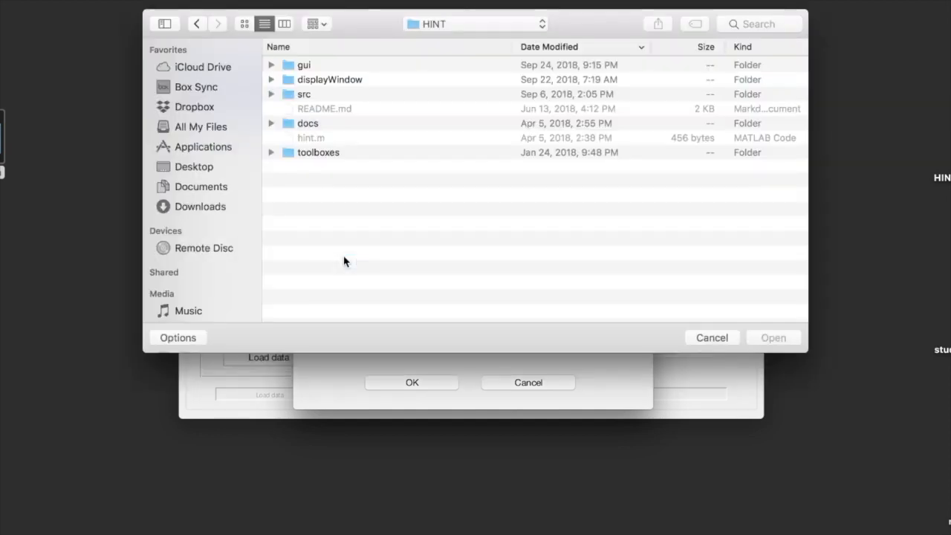
{"action": "left_click", "coordinate": [206, 170]}
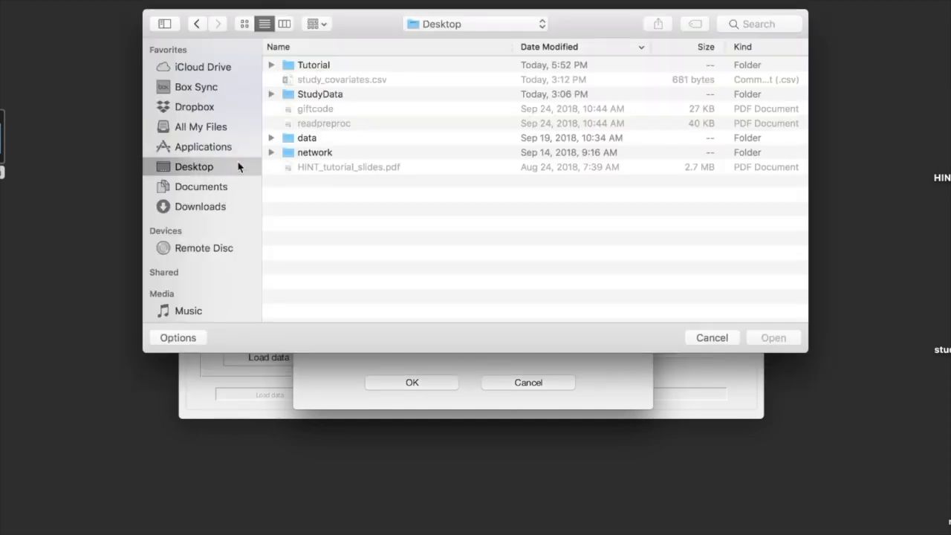
{"action": "double_click", "coordinate": [329, 94]}
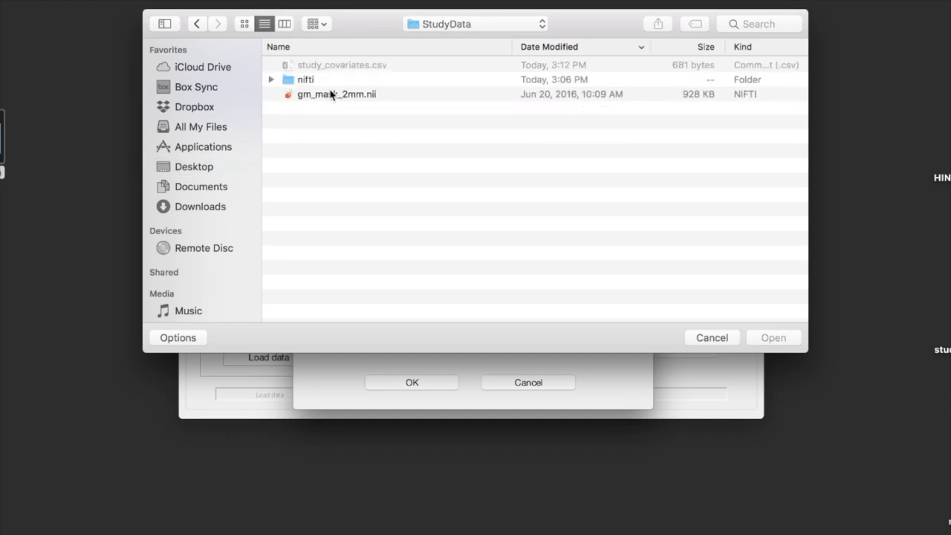
{"action": "double_click", "coordinate": [332, 95]}
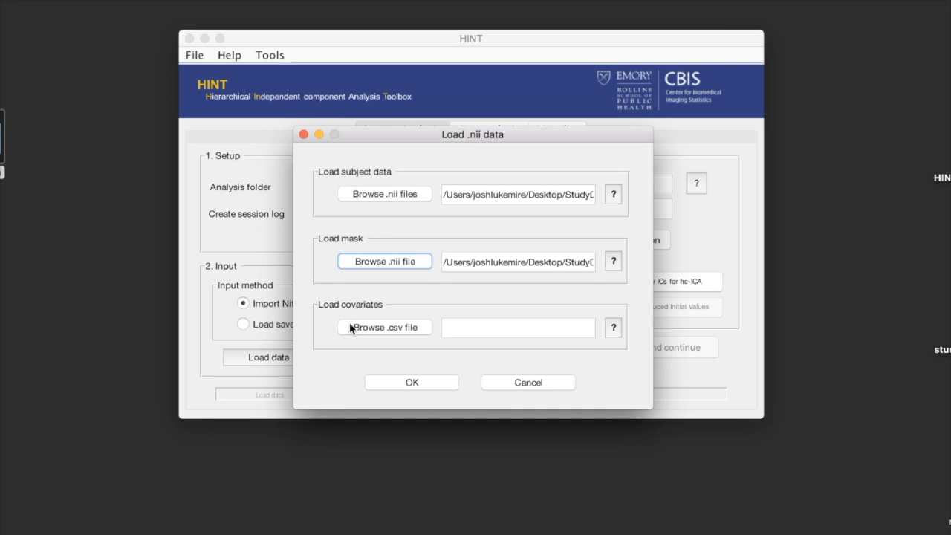
Step: Switch to Excel to examine the File and Group columns of the covariates spreadsheet, and return to HINT's data loading dialog
{"action": "mouse_move", "coordinate": [581, 533]}
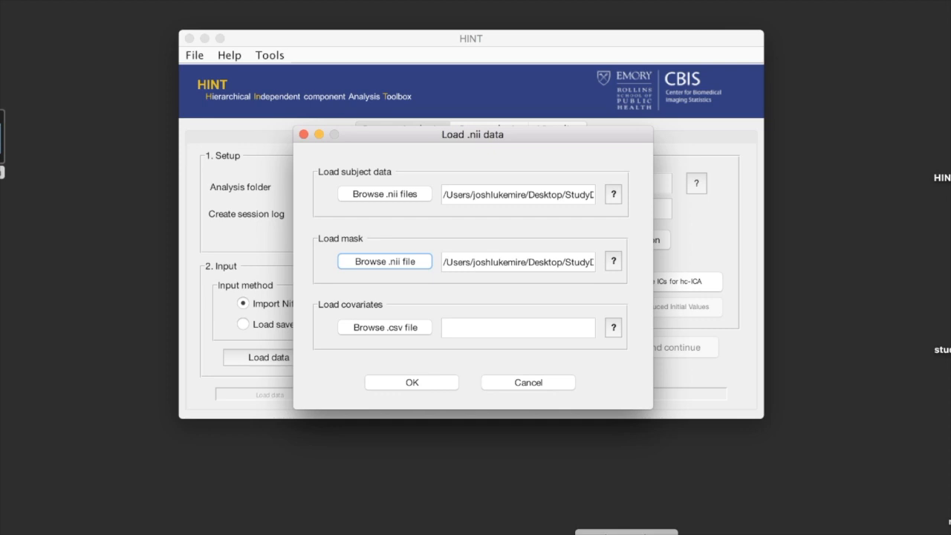
{"action": "left_click", "coordinate": [627, 533]}
{"action": "left_click_drag", "start_coordinate": [410, 1], "coordinate": [426, 2]}
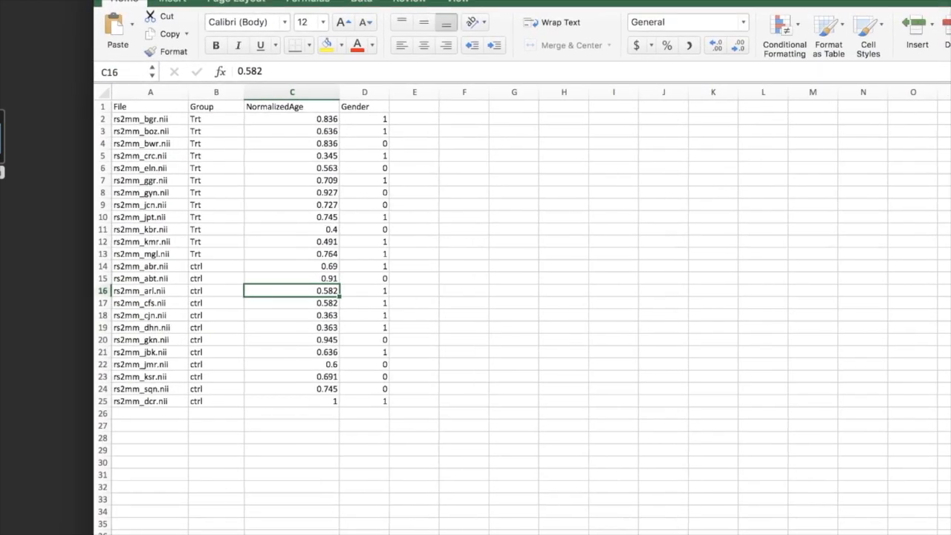
{"action": "left_click", "coordinate": [160, 95]}
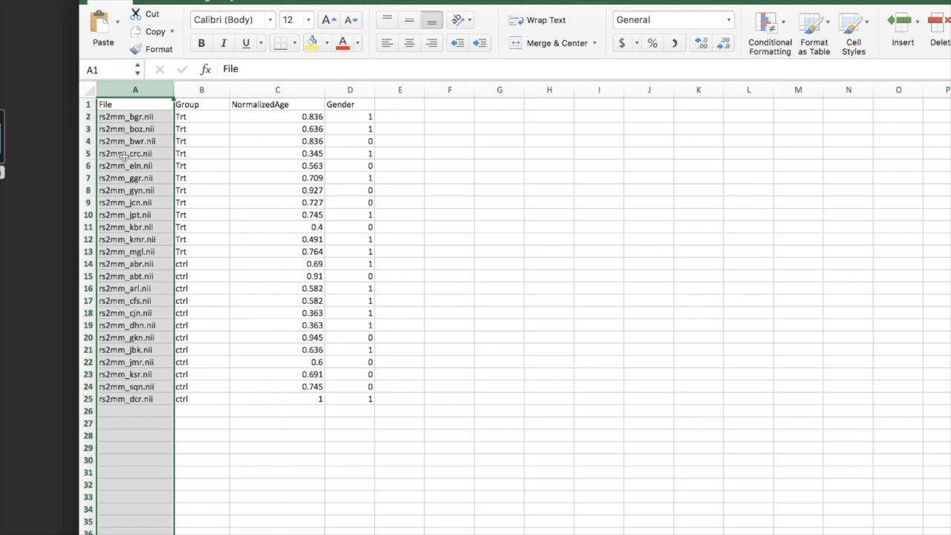
{"action": "left_click", "coordinate": [123, 154]}
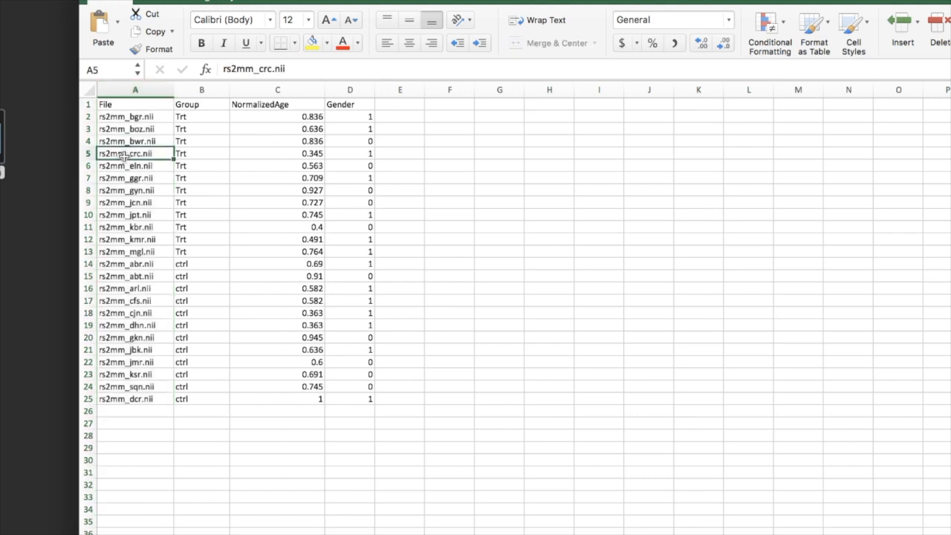
{"action": "left_click", "coordinate": [136, 117]}
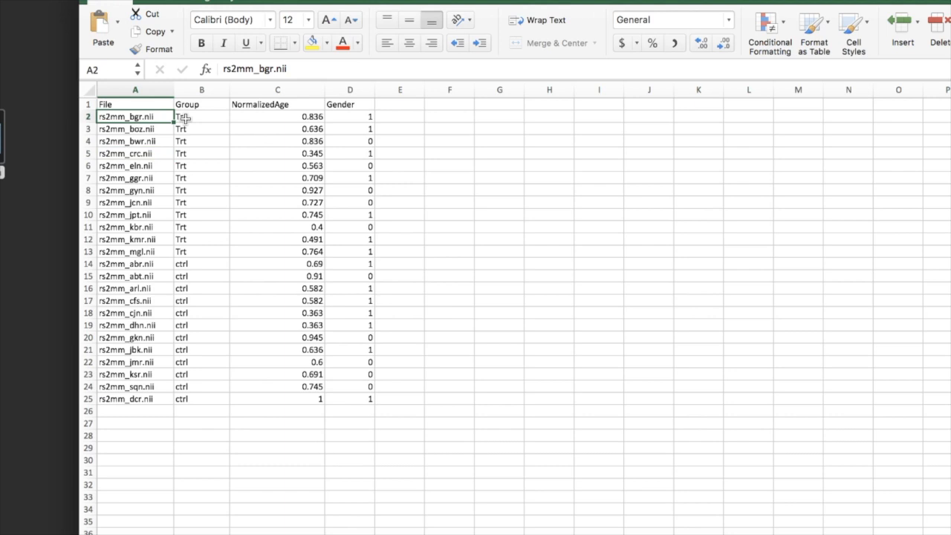
{"action": "key", "text": "Down"}
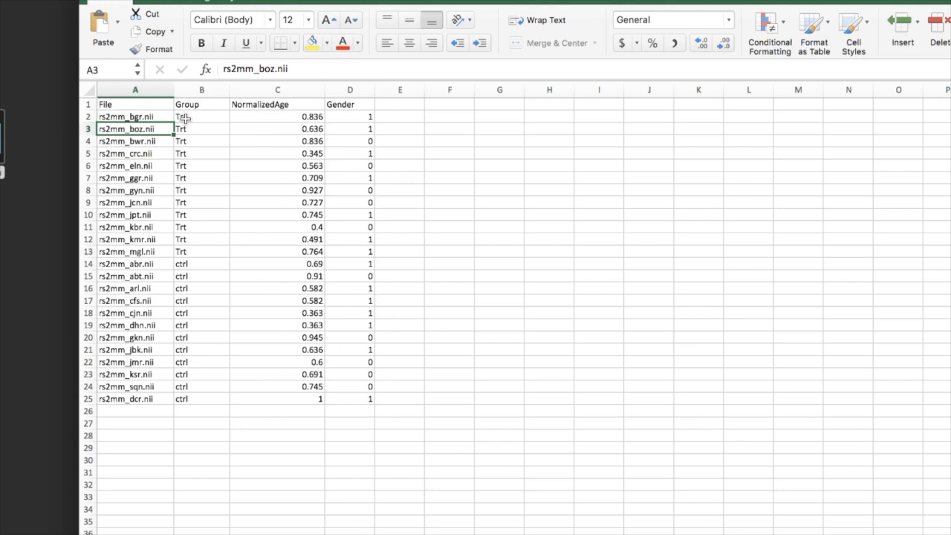
{"action": "left_click", "coordinate": [149, 104]}
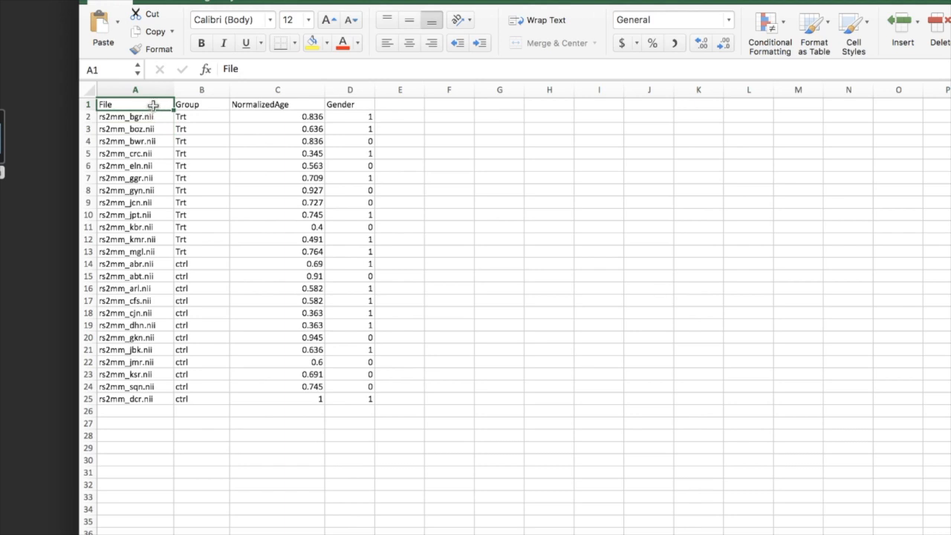
{"action": "left_click", "coordinate": [209, 105]}
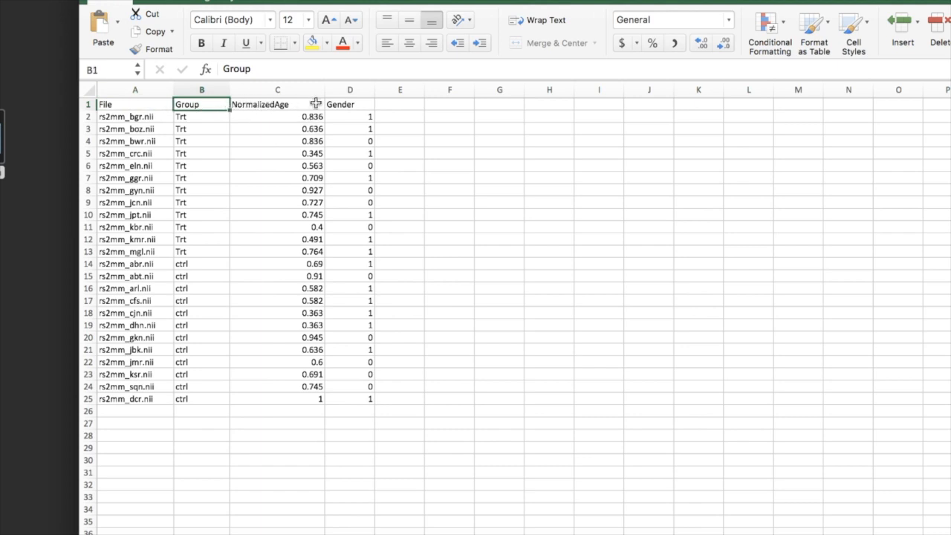
{"action": "left_click", "coordinate": [208, 118]}
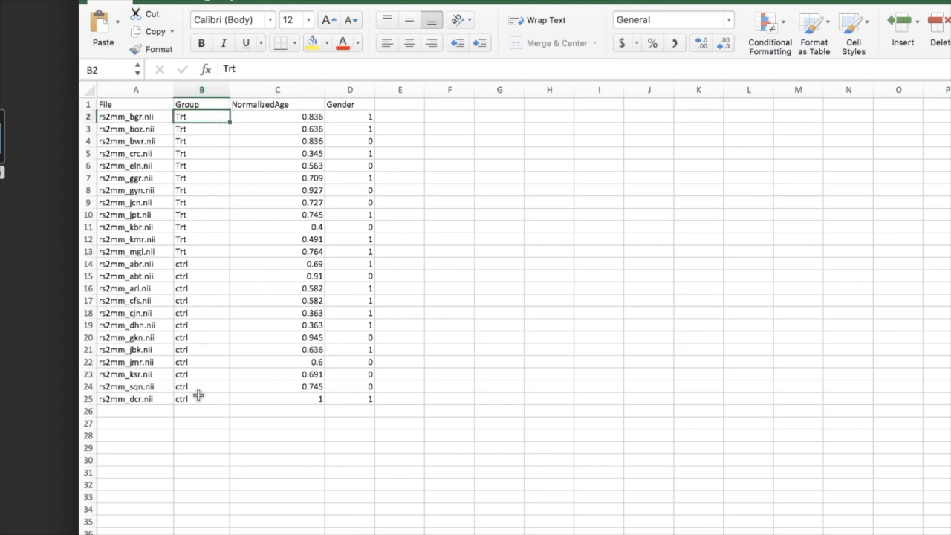
{"action": "key", "text": "super+m"}
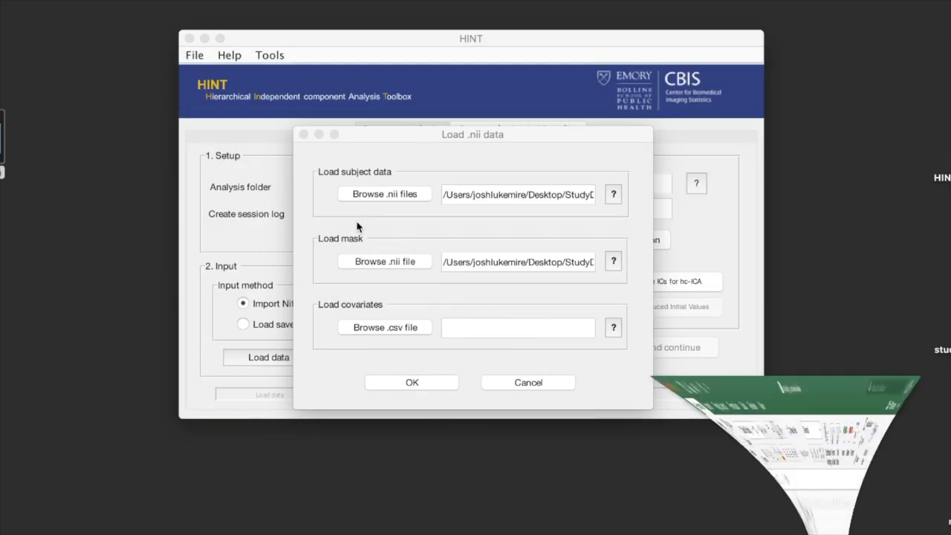
Step: Load the study's covariates .csv file from the Desktop's StudyData folder and confirm loading the subject data, mask and covariates
{"action": "left_click", "coordinate": [412, 332]}
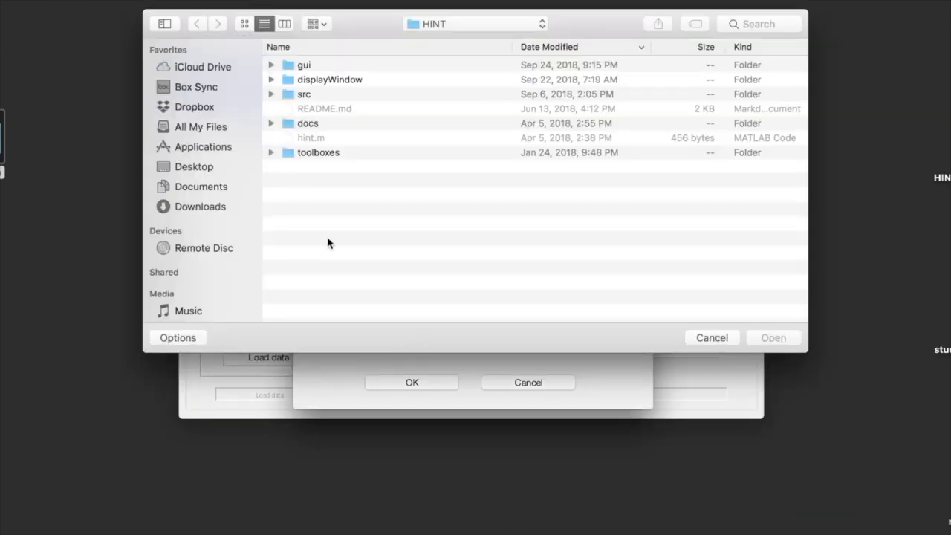
{"action": "left_click", "coordinate": [196, 169]}
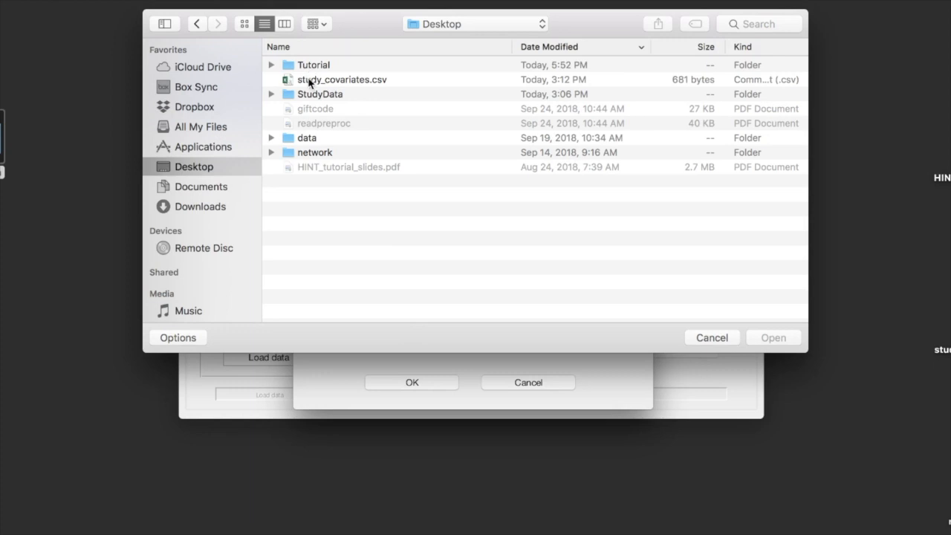
{"action": "double_click", "coordinate": [308, 93]}
{"action": "double_click", "coordinate": [320, 66]}
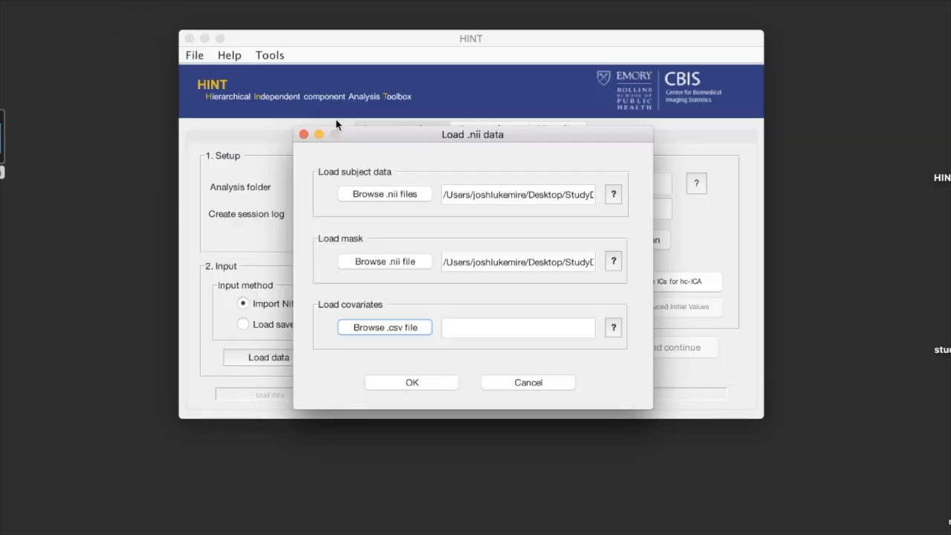
{"action": "left_click", "coordinate": [415, 383]}
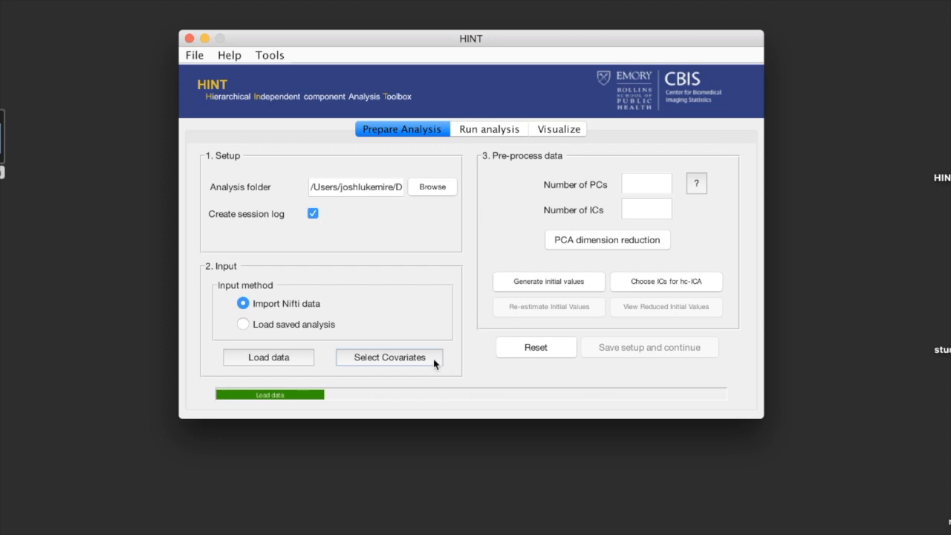
Step: Open the covariate selection and enlarge the Model Specification window so that all its sections are readable
{"action": "left_click", "coordinate": [434, 362]}
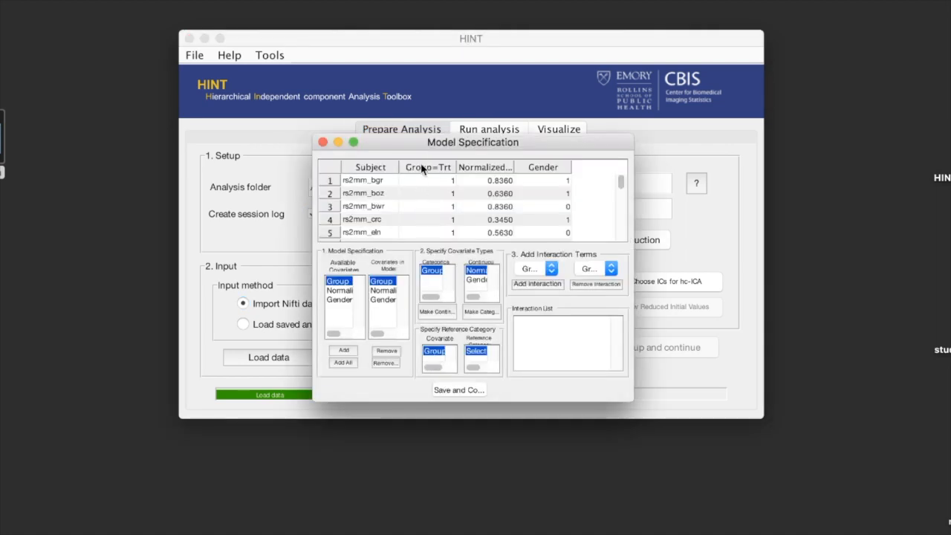
{"action": "left_click_drag", "start_coordinate": [414, 145], "coordinate": [257, 22]}
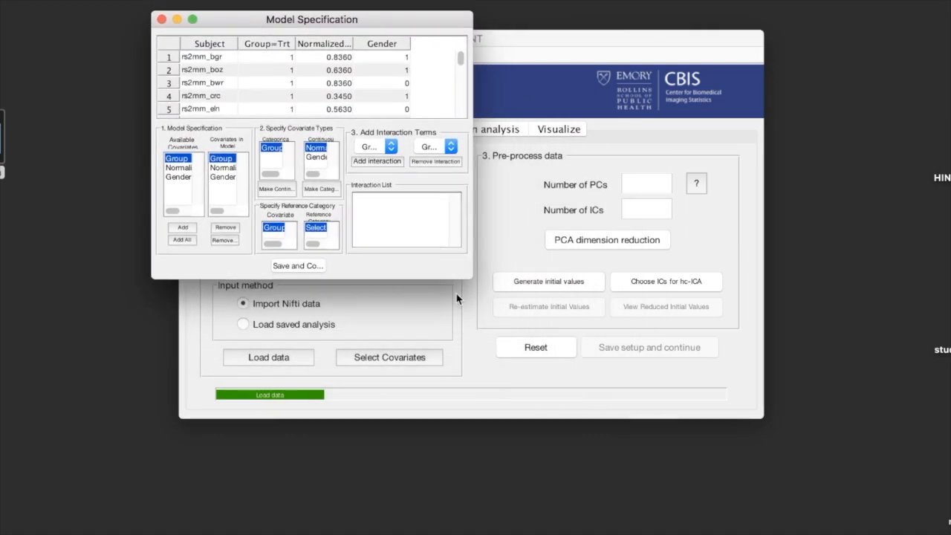
{"action": "left_click_drag", "start_coordinate": [471, 278], "coordinate": [814, 418]}
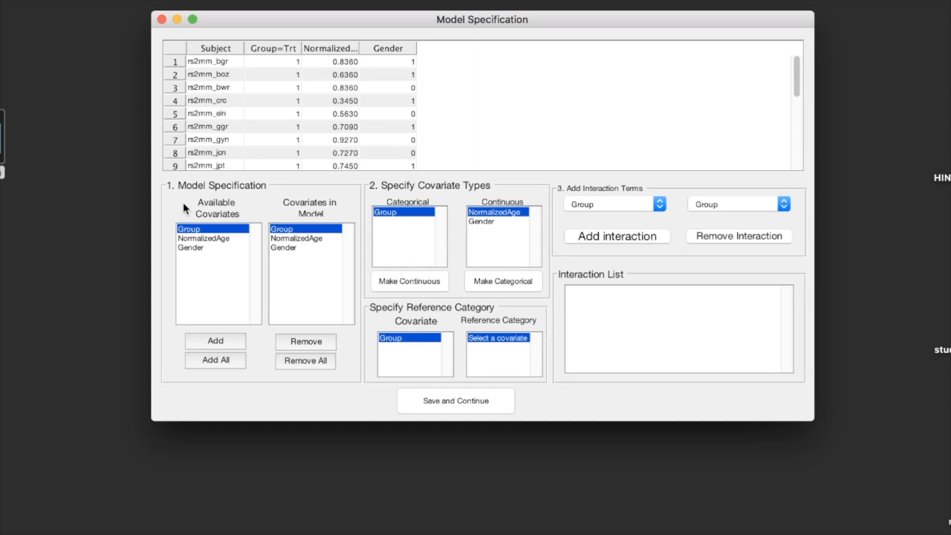
Step: Remove NormalizedAge from the covariates in the model and add it back from the available covariates
{"action": "left_click", "coordinate": [290, 239]}
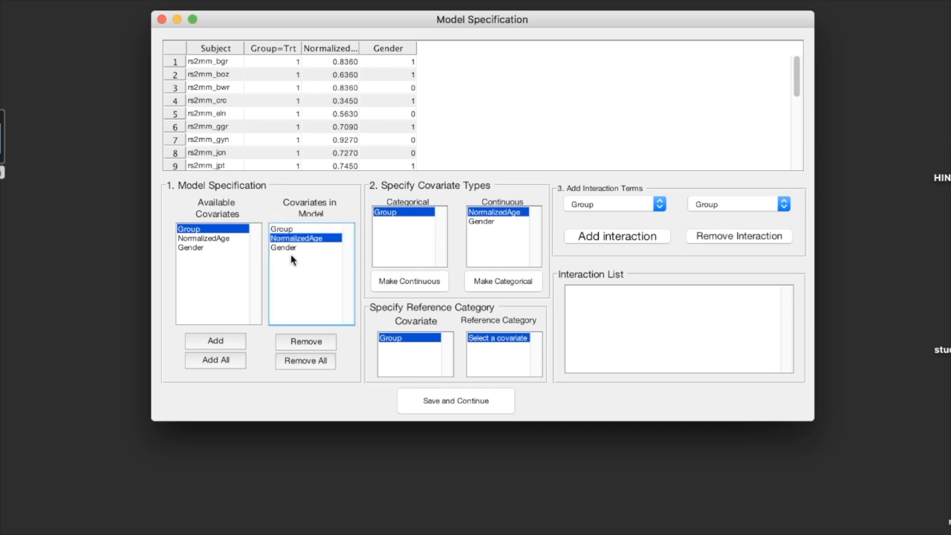
{"action": "left_click", "coordinate": [295, 343]}
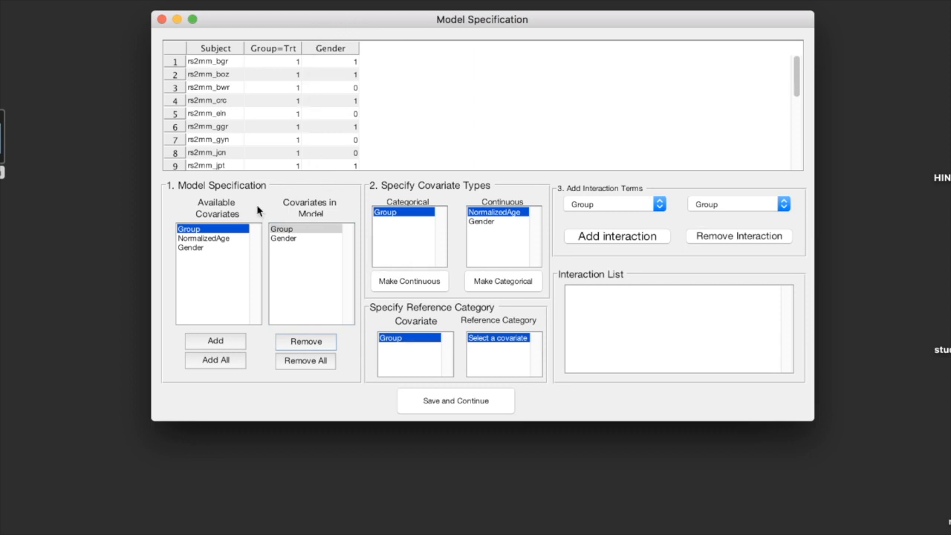
{"action": "left_click", "coordinate": [225, 239]}
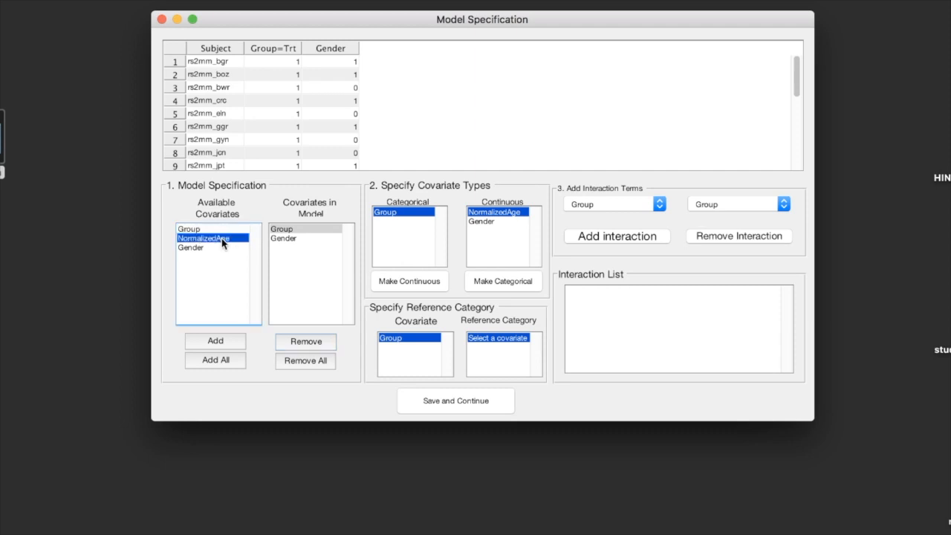
{"action": "left_click", "coordinate": [215, 341]}
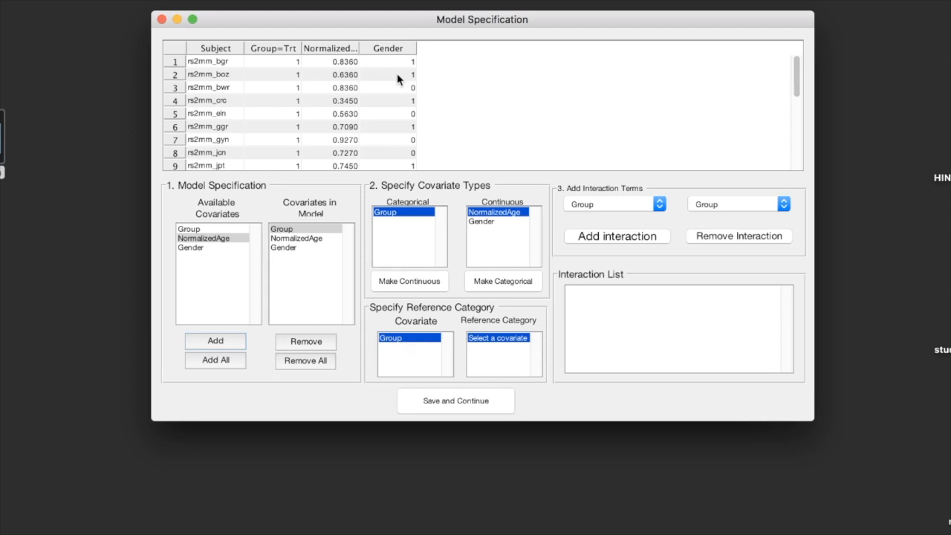
Step: Make Gender a categorical covariate and set its reference category to 1
{"action": "left_click", "coordinate": [476, 222]}
{"action": "left_click", "coordinate": [484, 286]}
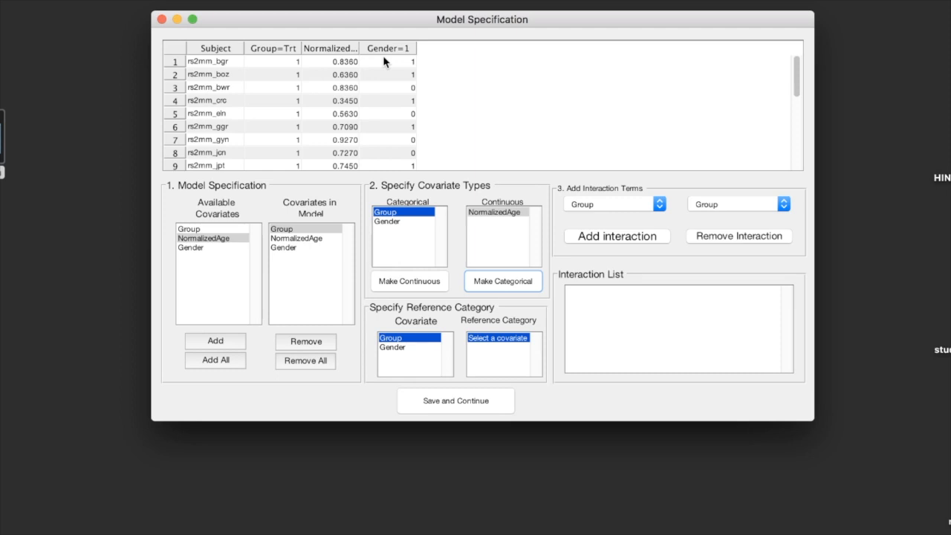
{"action": "left_click", "coordinate": [386, 351]}
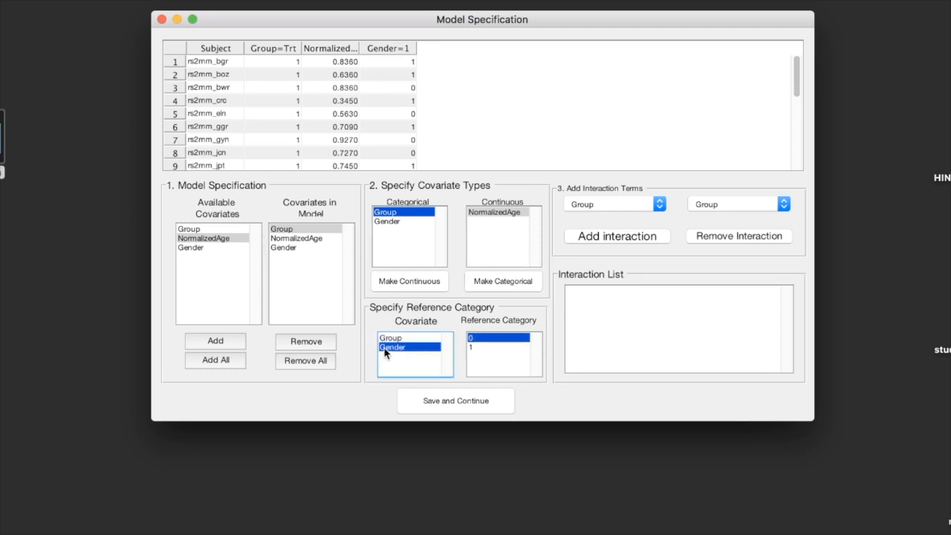
{"action": "left_click", "coordinate": [473, 348]}
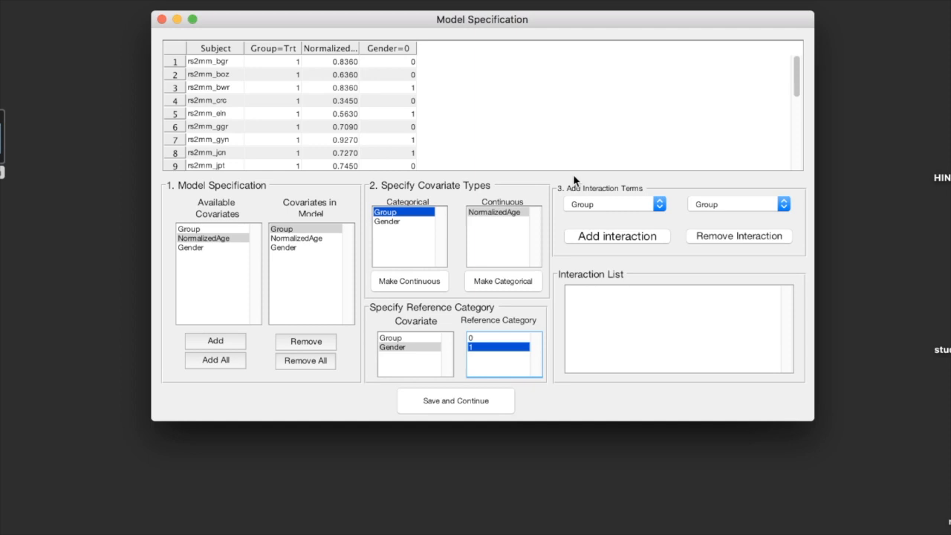
Step: Add an interaction term between Group and NormalizedAge, and remove it again from the interaction list
{"action": "left_click", "coordinate": [755, 208]}
{"action": "left_click", "coordinate": [753, 215]}
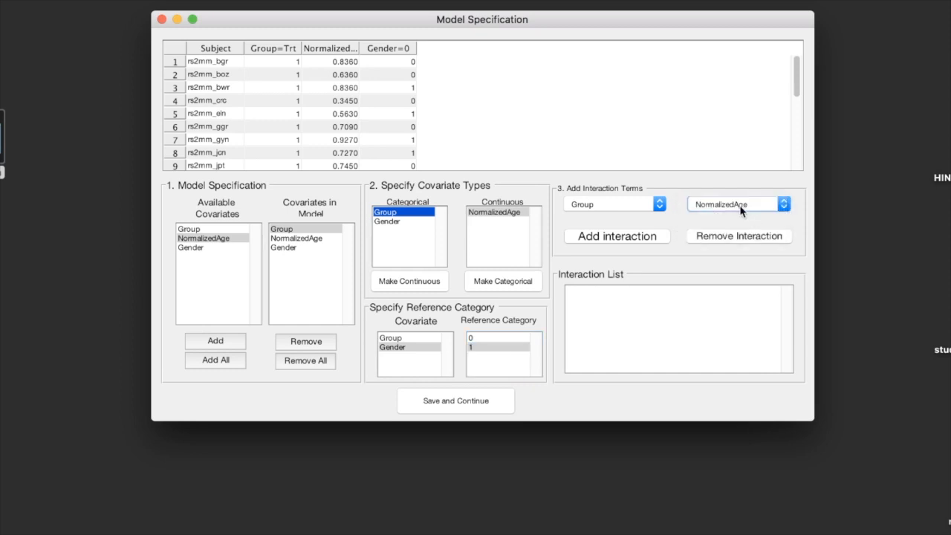
{"action": "left_click", "coordinate": [598, 236]}
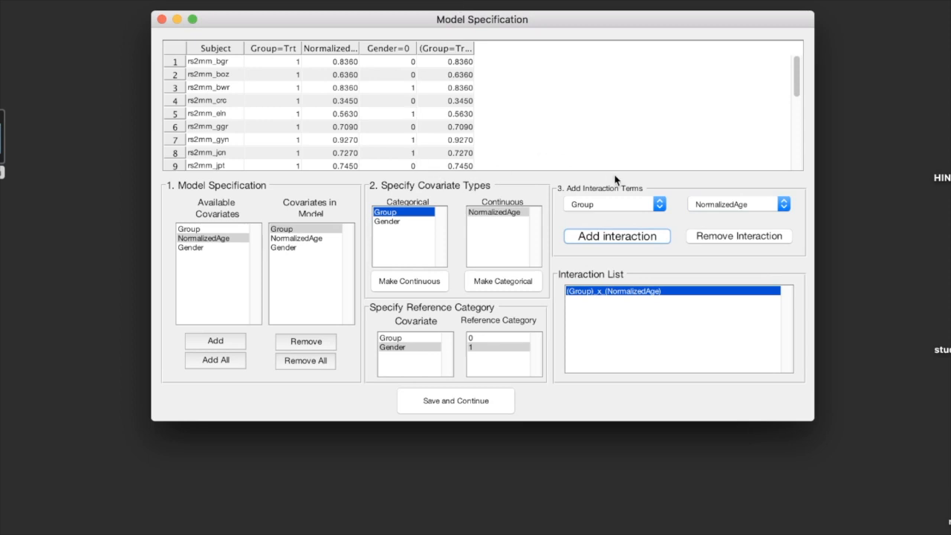
{"action": "left_click", "coordinate": [713, 236]}
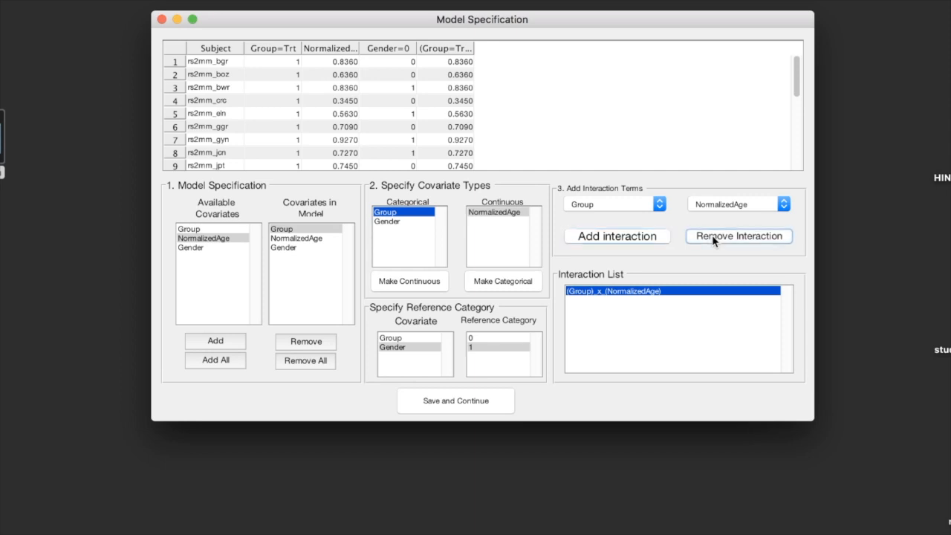
Step: Save the model specification and run PCA dimension reduction with 40 PCs and 14 ICs
{"action": "left_click", "coordinate": [468, 405]}
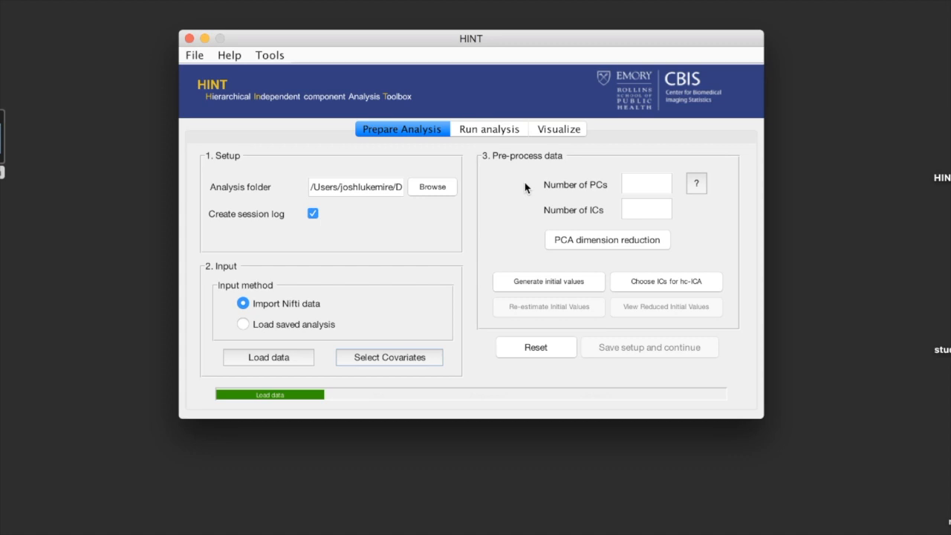
{"action": "left_click", "coordinate": [642, 187]}
{"action": "type", "text": "40"}
{"action": "left_click", "coordinate": [641, 209]}
{"action": "type", "text": "14"}
{"action": "left_click", "coordinate": [629, 245]}
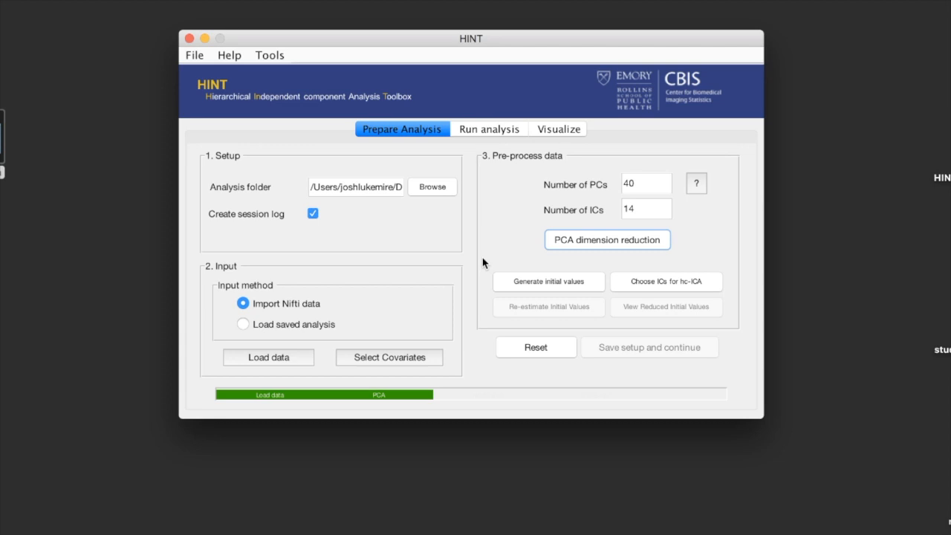
Step: Generate the initial values, and examine the IC 1 brain maps and the full IC selection list in the results viewer
{"action": "left_click", "coordinate": [511, 290]}
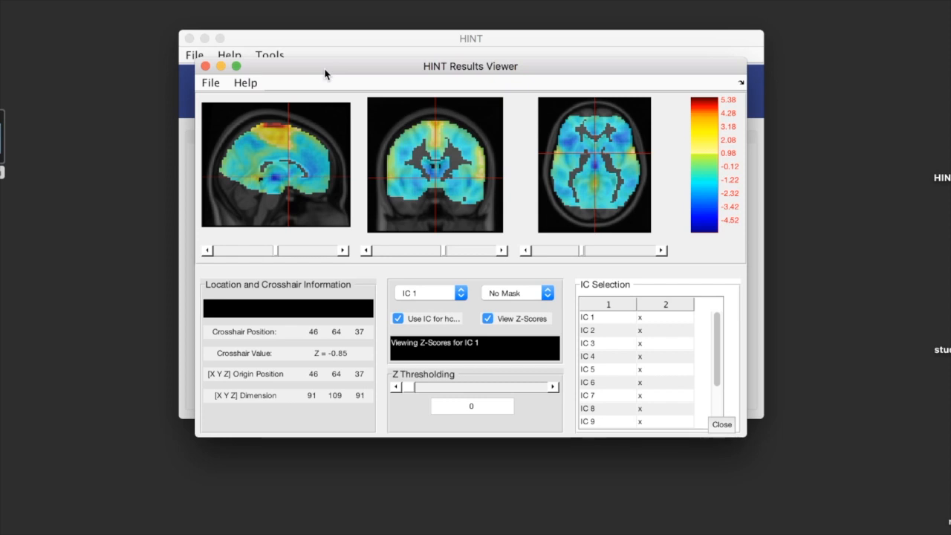
{"action": "left_click", "coordinate": [274, 128]}
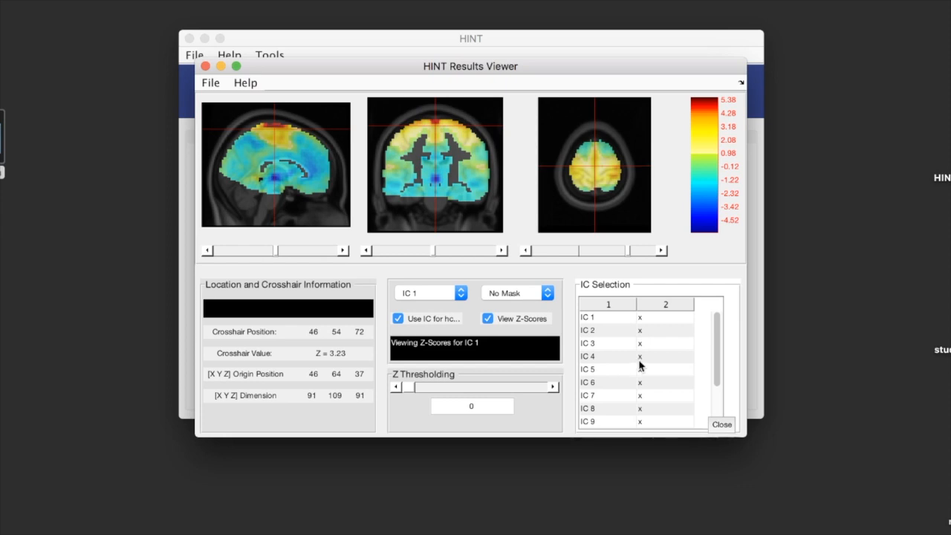
{"action": "scroll", "coordinate": [640, 364], "scroll_direction": "down", "scroll_amount": 5}
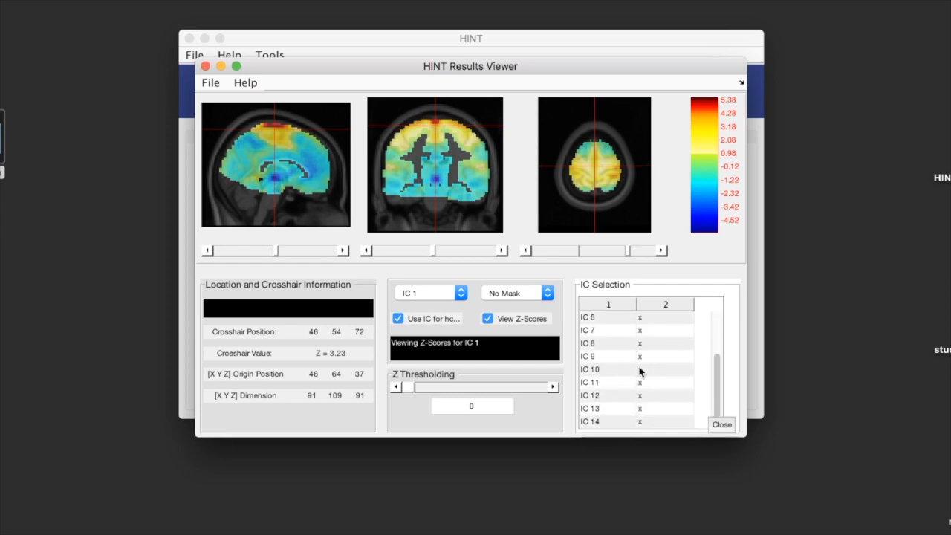
{"action": "scroll", "coordinate": [650, 363], "scroll_direction": "up", "scroll_amount": 5}
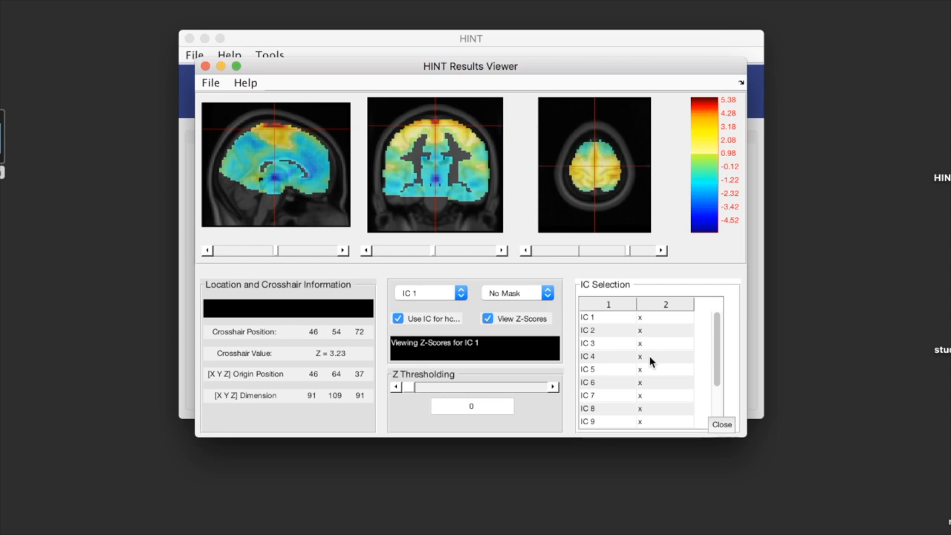
Step: Display IC 3, toggle its use for hc-ICA off and back on, and close the viewer with all ICs selected
{"action": "left_click", "coordinate": [425, 294]}
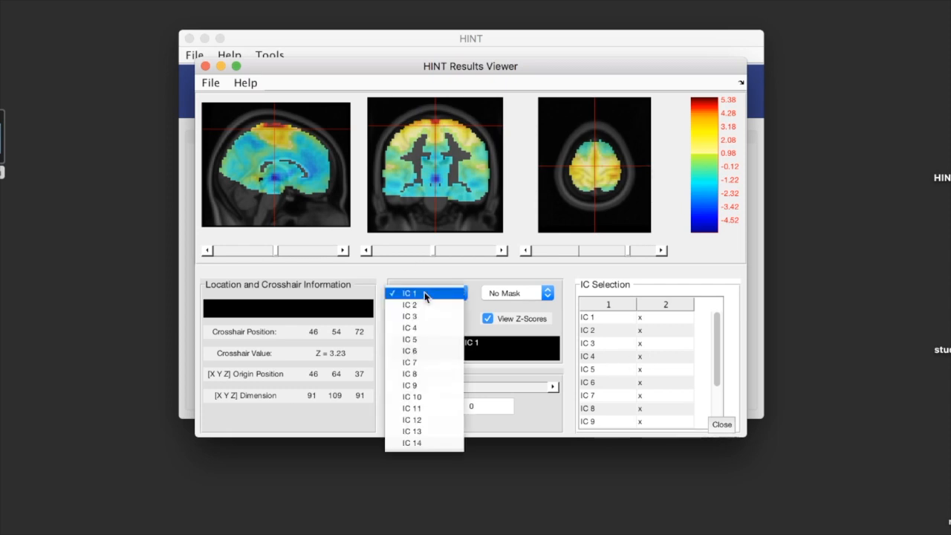
{"action": "left_click", "coordinate": [425, 316]}
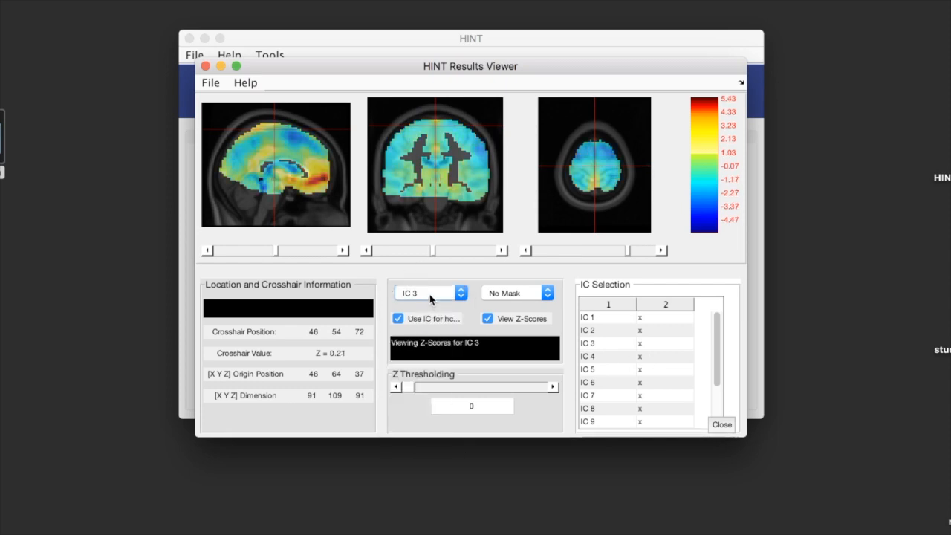
{"action": "left_click", "coordinate": [399, 320]}
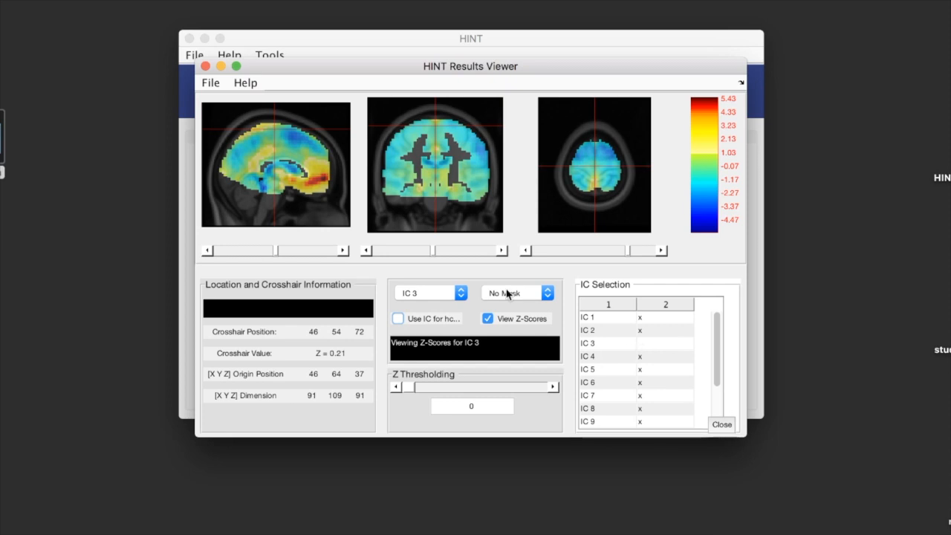
{"action": "left_click", "coordinate": [400, 319]}
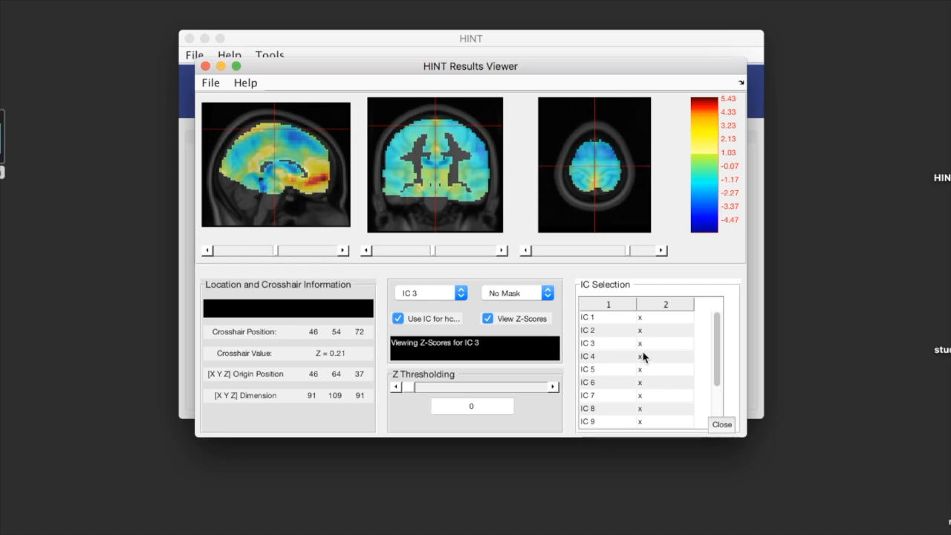
{"action": "left_click", "coordinate": [720, 430]}
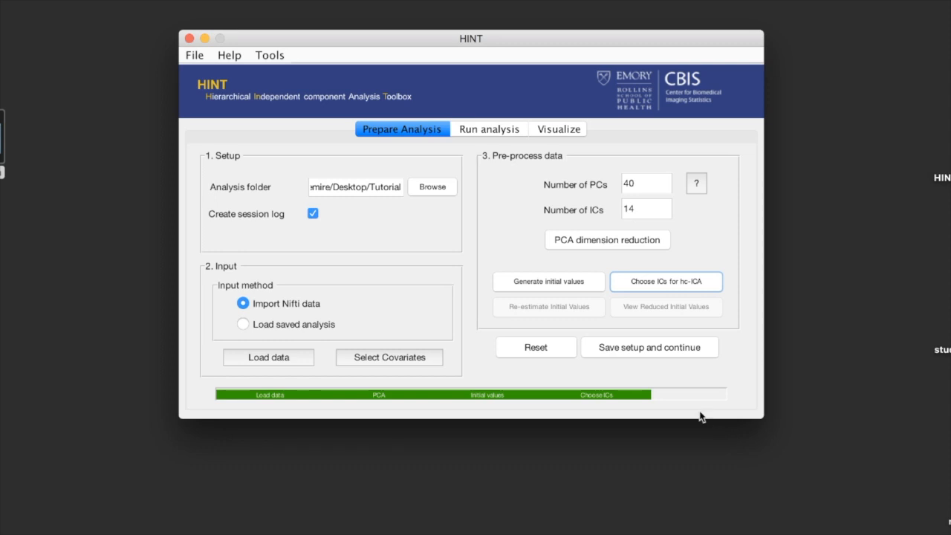
Step: Save the analysis setup with the prefix one and continue to the hc-ICA run settings
{"action": "left_click", "coordinate": [662, 355]}
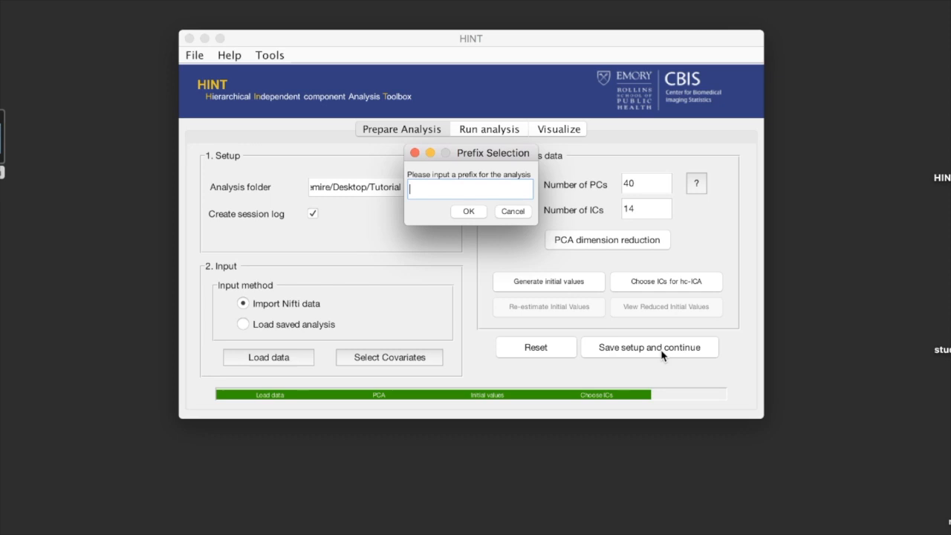
{"action": "type", "text": "one"}
{"action": "left_click", "coordinate": [472, 212]}
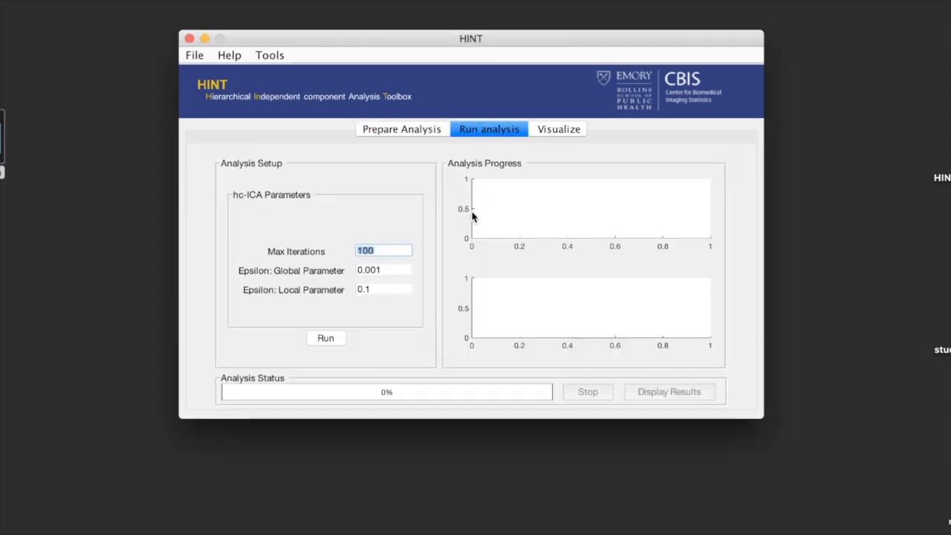
{"action": "left_click", "coordinate": [418, 133]}
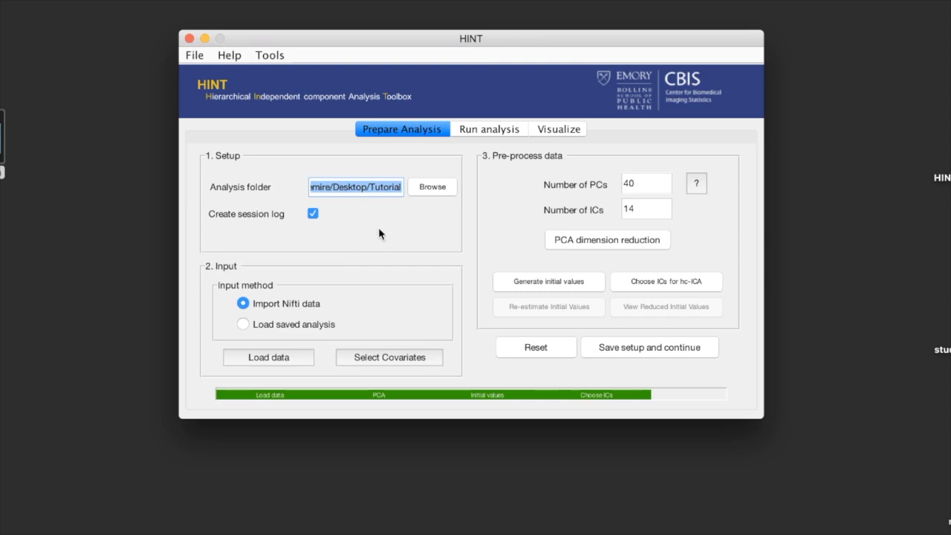
{"action": "left_click", "coordinate": [480, 130]}
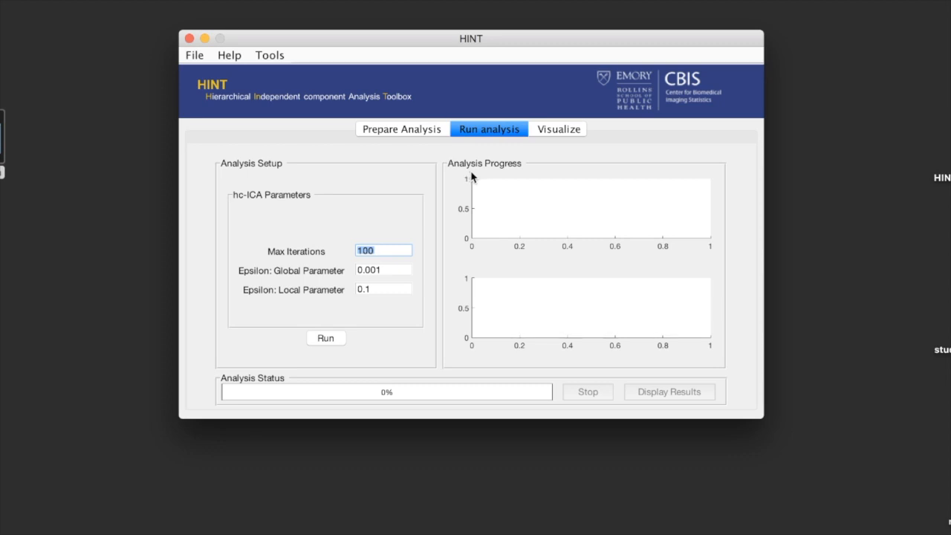
Step: Switch to Finder and examine the saved files in the Tutorial folder and its one_results subfolder
{"action": "double_click", "coordinate": [950, 230]}
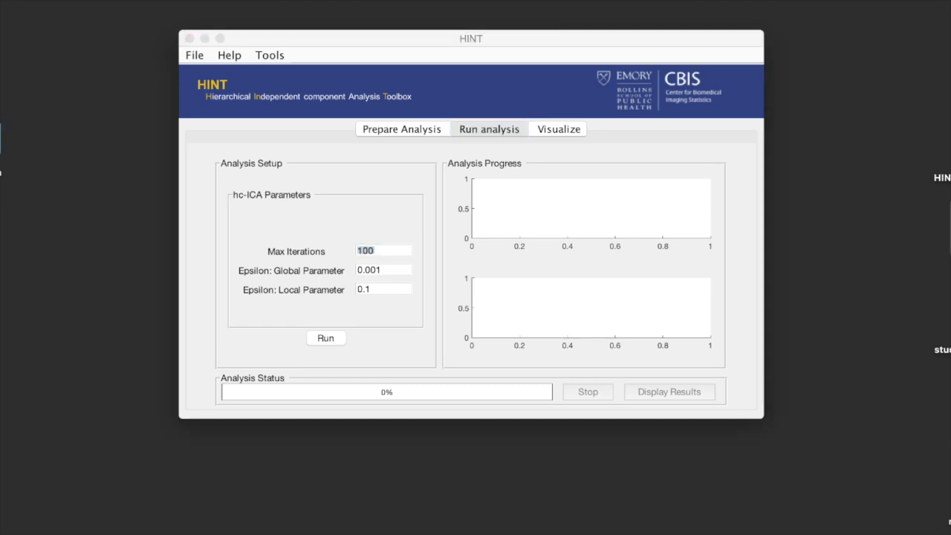
{"action": "scroll", "coordinate": [521, 208], "scroll_direction": "down", "scroll_amount": 1}
{"action": "scroll", "coordinate": [521, 213], "scroll_direction": "down", "scroll_amount": 1}
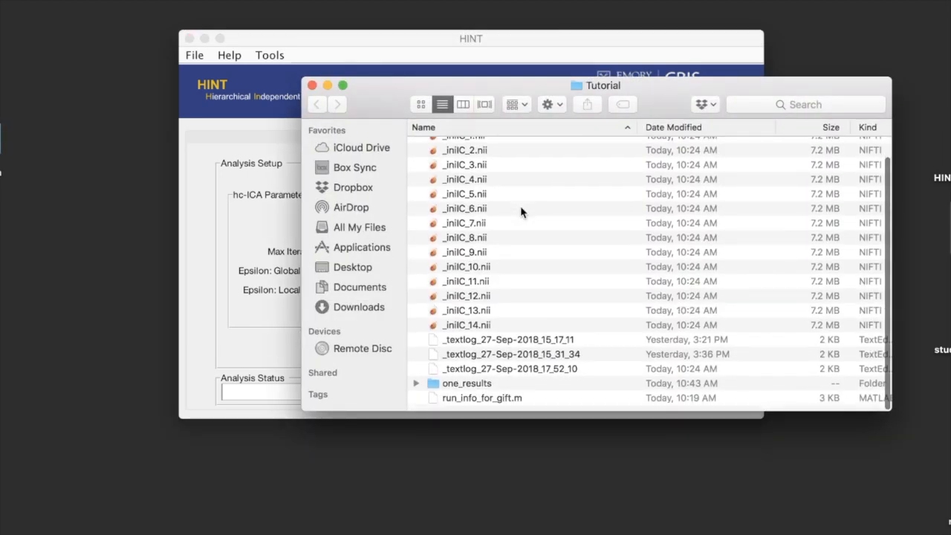
{"action": "left_click_drag", "start_coordinate": [487, 77], "coordinate": [376, 50]}
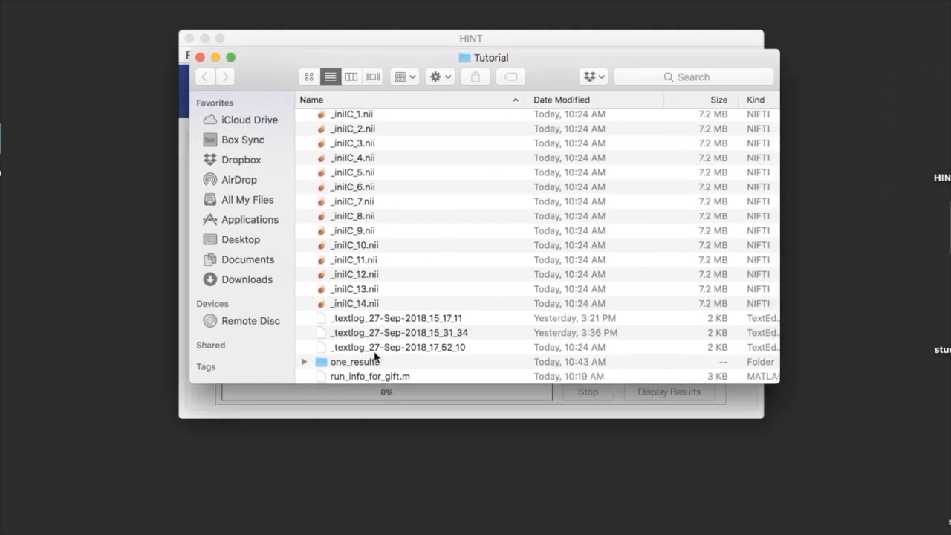
{"action": "double_click", "coordinate": [356, 363]}
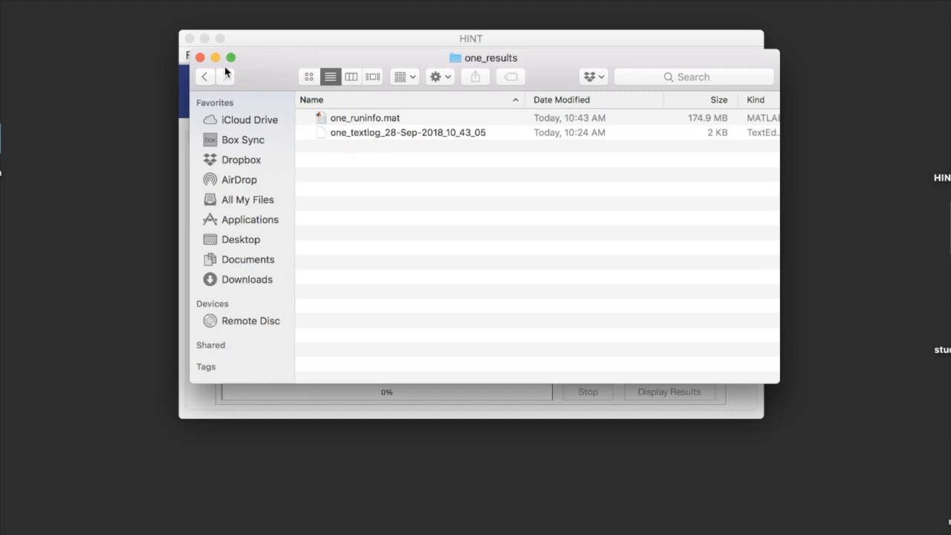
Step: Close the Finder window and run the hc-ICA analysis with 100 maximum iterations, global epsilon 0.001 and local epsilon 0.1
{"action": "left_click", "coordinate": [200, 58]}
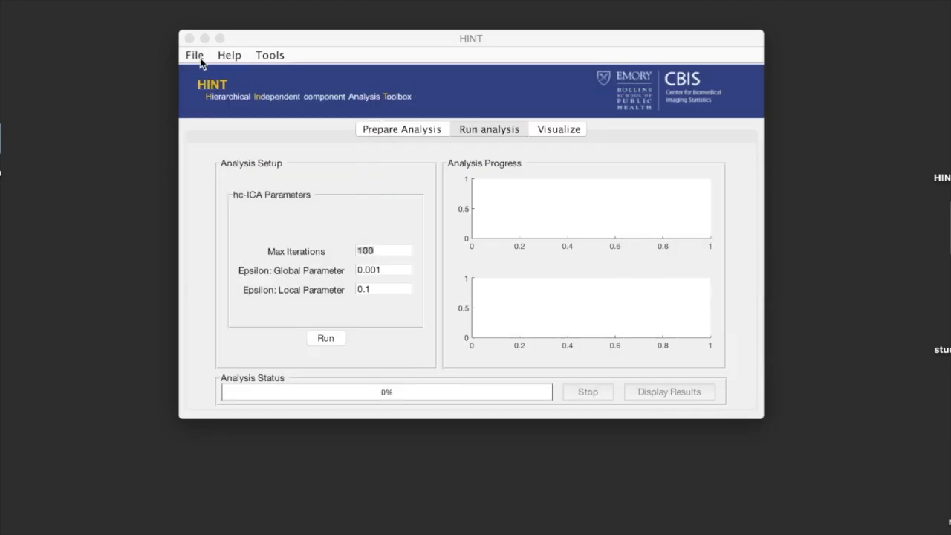
{"action": "left_click", "coordinate": [300, 41]}
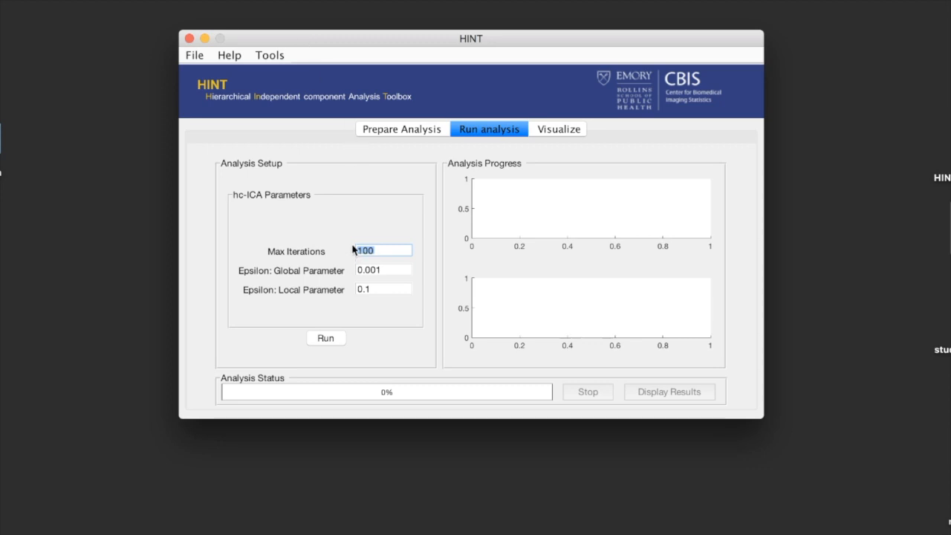
{"action": "left_click", "coordinate": [381, 252]}
{"action": "left_click", "coordinate": [380, 269]}
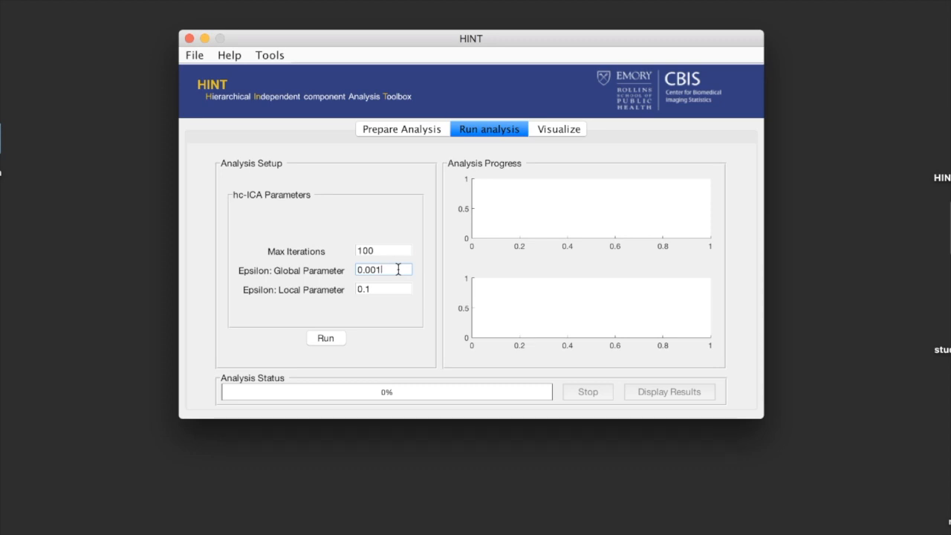
{"action": "left_click", "coordinate": [374, 290]}
{"action": "left_click", "coordinate": [325, 338]}
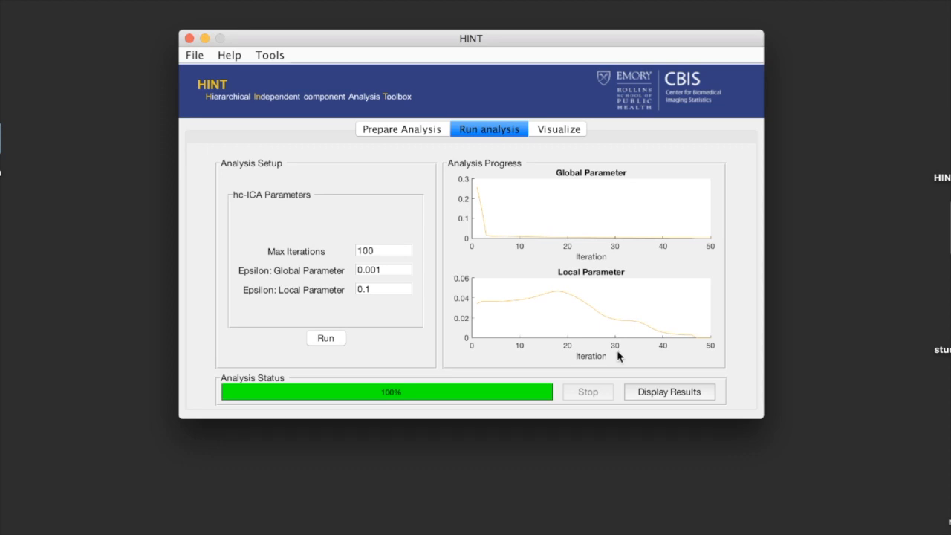
Step: Display the population maps from the finished analysis and place the crosshair on the strongly activated upper region of IC 1 in the sagittal view
{"action": "left_click", "coordinate": [638, 394]}
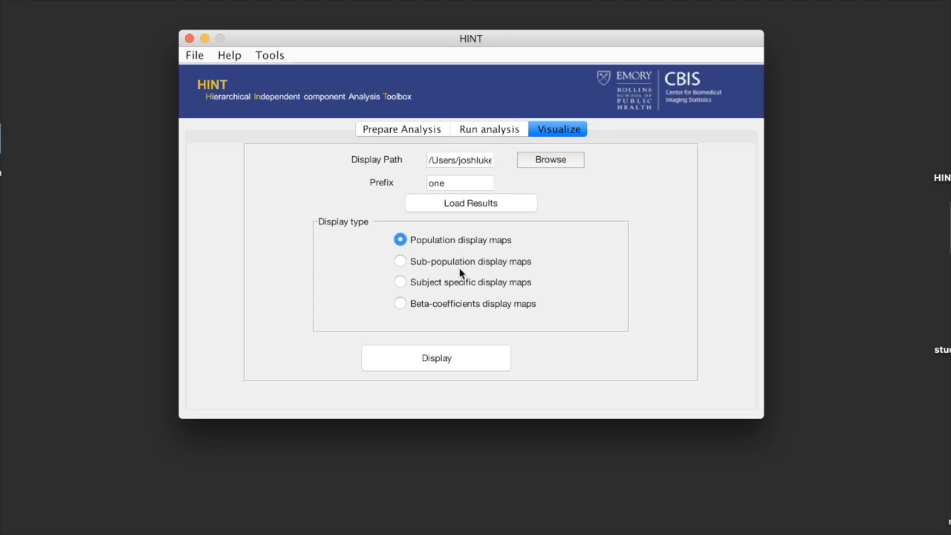
{"action": "left_click", "coordinate": [449, 362]}
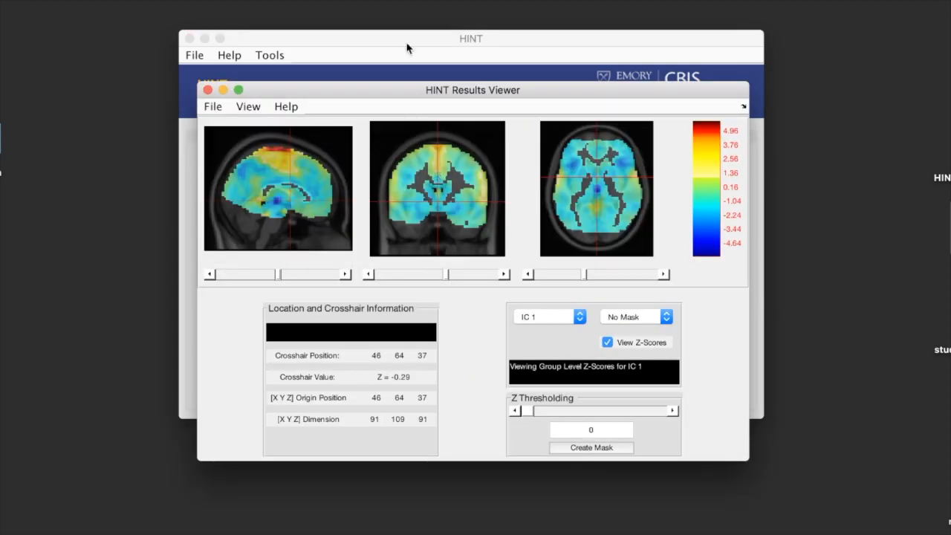
{"action": "left_click_drag", "start_coordinate": [399, 93], "coordinate": [406, 55]}
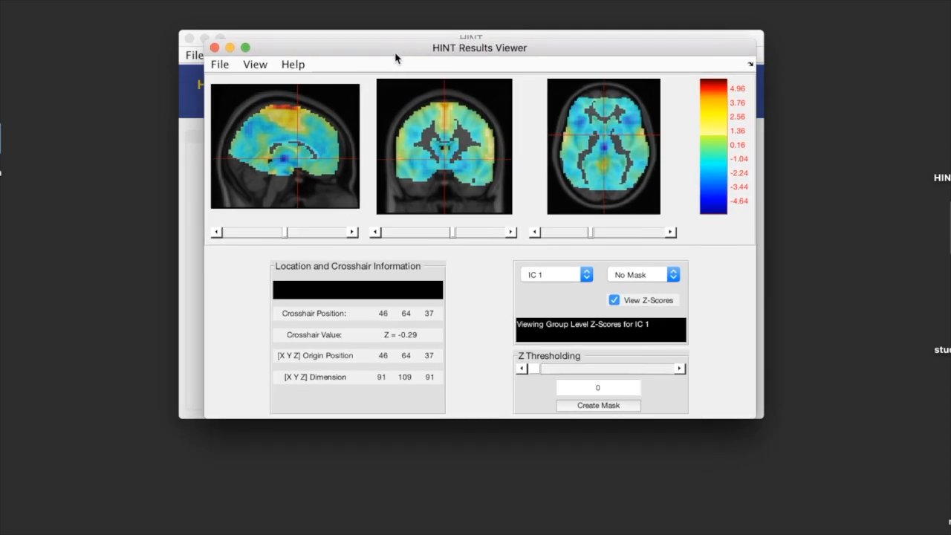
{"action": "left_click", "coordinate": [286, 109]}
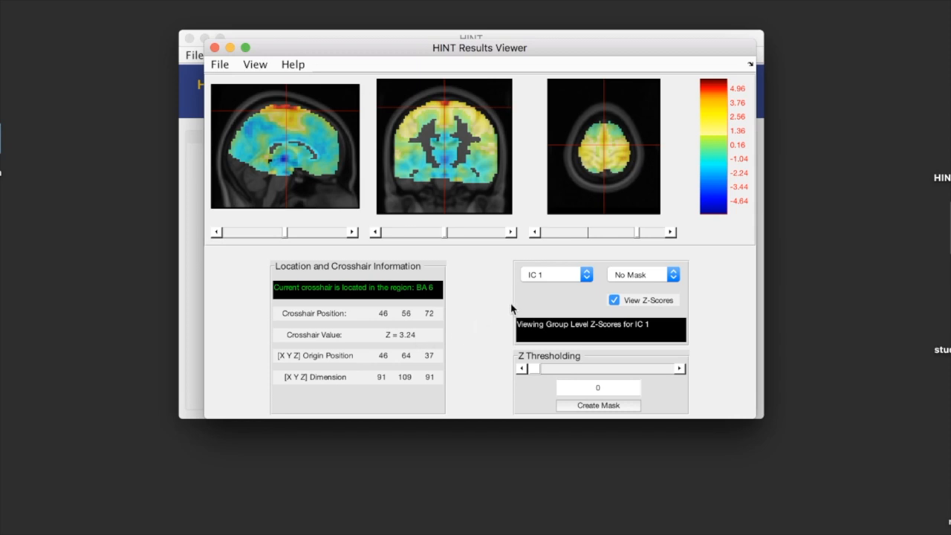
Step: Show the IC 2 population map and place the crosshair on its strongly activated frontal area in the sagittal view
{"action": "left_click", "coordinate": [556, 278]}
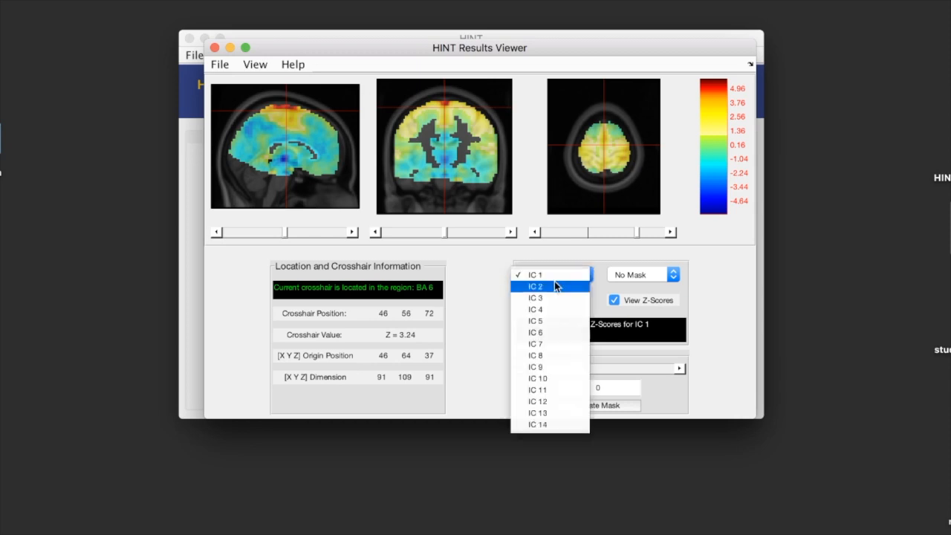
{"action": "left_click", "coordinate": [555, 287]}
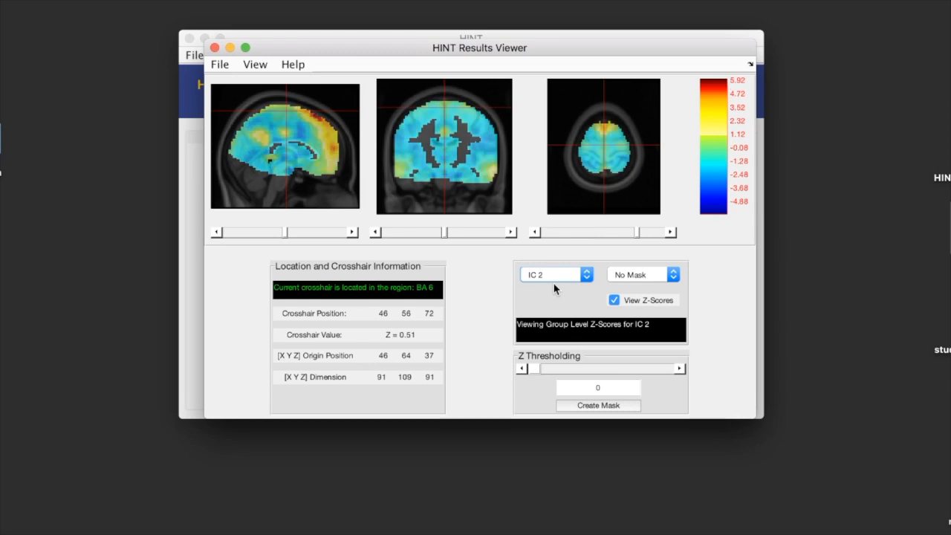
{"action": "left_click", "coordinate": [320, 123]}
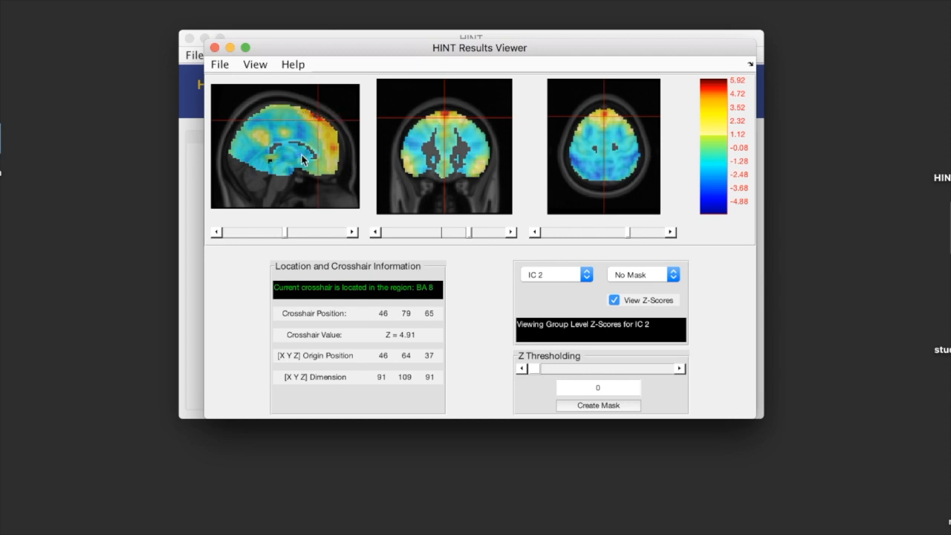
Step: Set the Z threshold of the IC 2 map to 1.96
{"action": "left_click", "coordinate": [680, 369]}
{"action": "left_click", "coordinate": [680, 370]}
{"action": "left_click", "coordinate": [680, 369]}
{"action": "left_click", "coordinate": [680, 369]}
{"action": "double_click", "coordinate": [597, 387]}
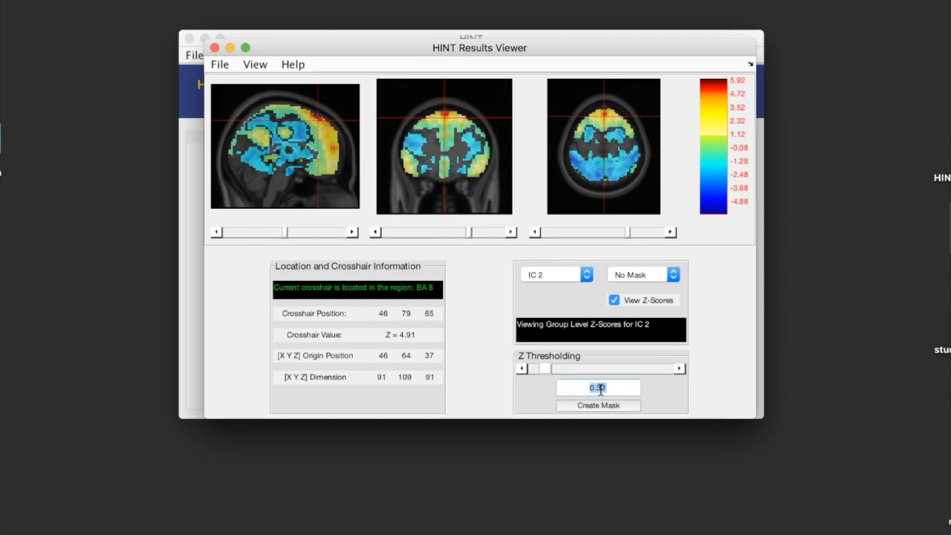
{"action": "key", "text": "BackSpace"}
{"action": "type", "text": "1.96"}
{"action": "key", "text": "Return"}
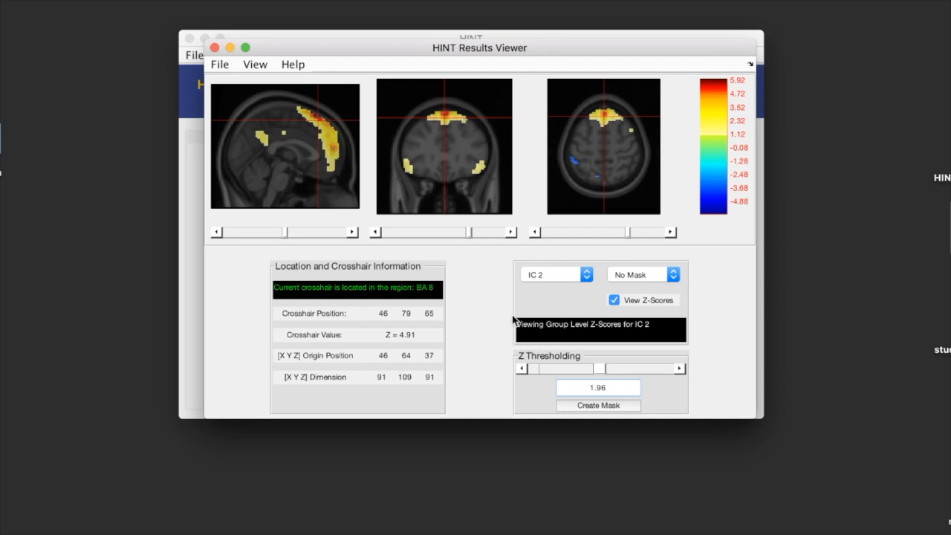
Step: Create a mask from the thresholded IC 2 map and check that it is offered among the available masks
{"action": "left_click", "coordinate": [528, 391]}
{"action": "left_click", "coordinate": [563, 409]}
{"action": "left_click", "coordinate": [659, 277]}
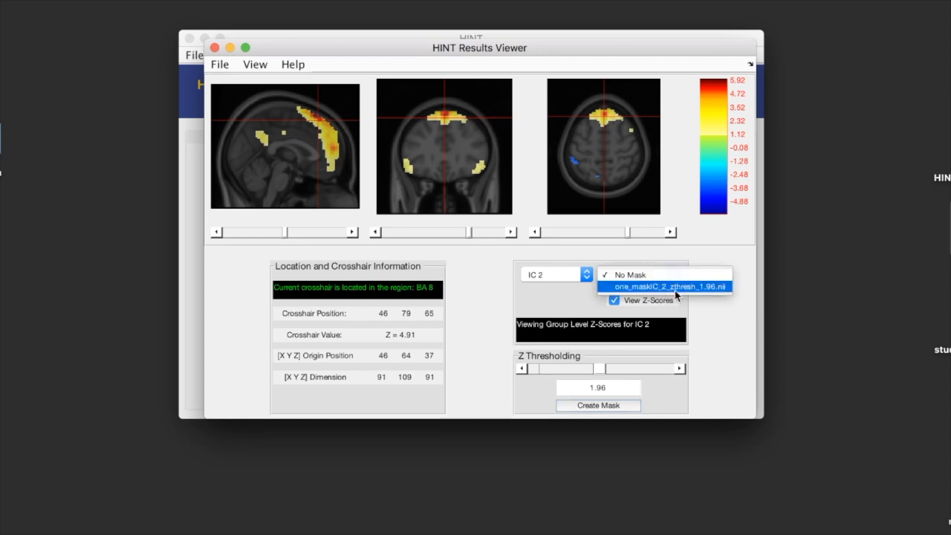
{"action": "left_click", "coordinate": [659, 272]}
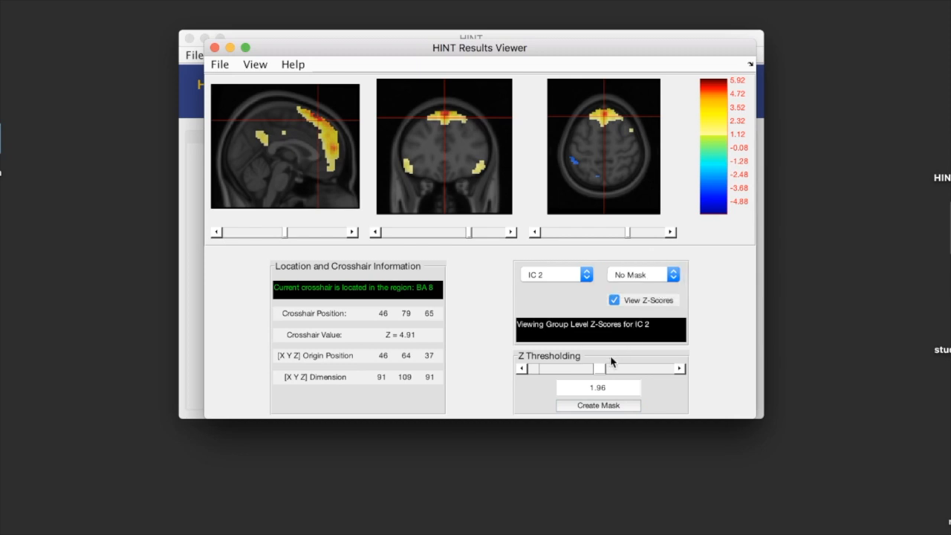
Step: Reset the Z threshold to 0 and apply the mask one_maskIC_2_zthresh_1.96.nii to the IC 2 map
{"action": "left_click_drag", "start_coordinate": [599, 373], "coordinate": [523, 374]}
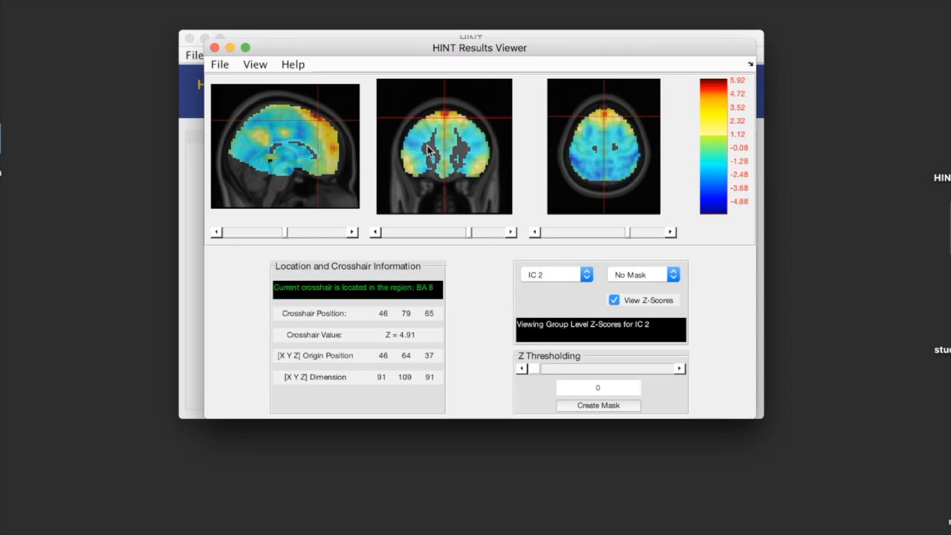
{"action": "left_click", "coordinate": [626, 280]}
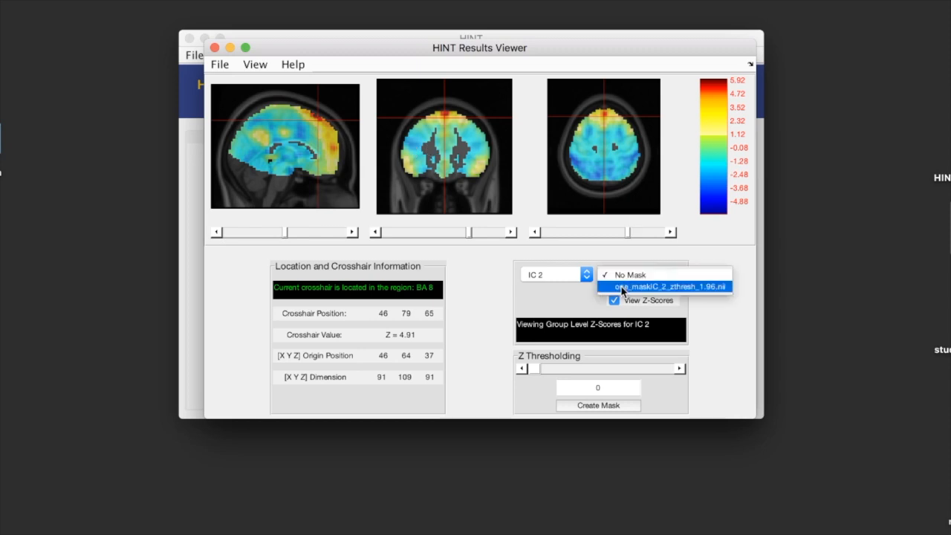
{"action": "left_click", "coordinate": [622, 287]}
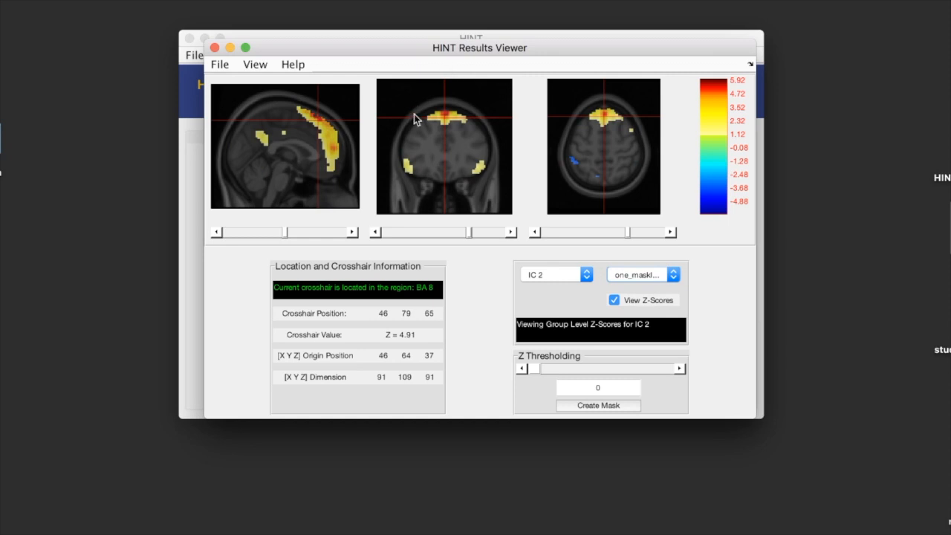
Step: Move the results viewer higher on the screen and switch it to the sub-population view
{"action": "left_click", "coordinate": [257, 66]}
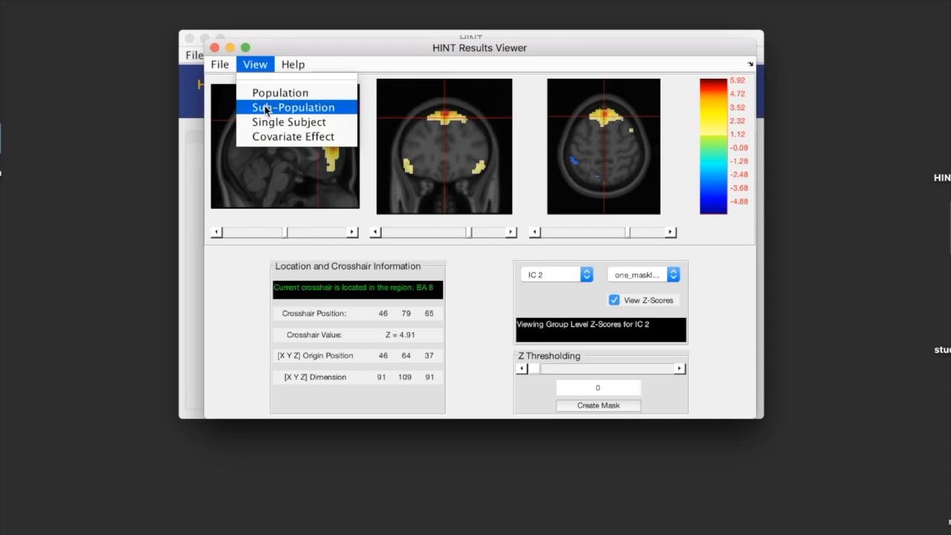
{"action": "left_click", "coordinate": [260, 61]}
{"action": "left_click_drag", "start_coordinate": [269, 52], "coordinate": [268, 24]}
{"action": "left_click", "coordinate": [259, 37]}
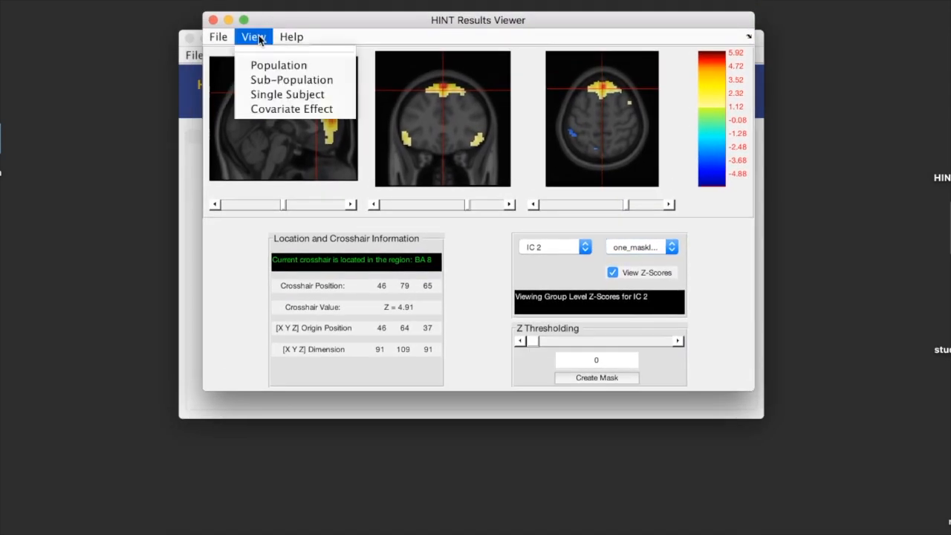
{"action": "left_click", "coordinate": [265, 80]}
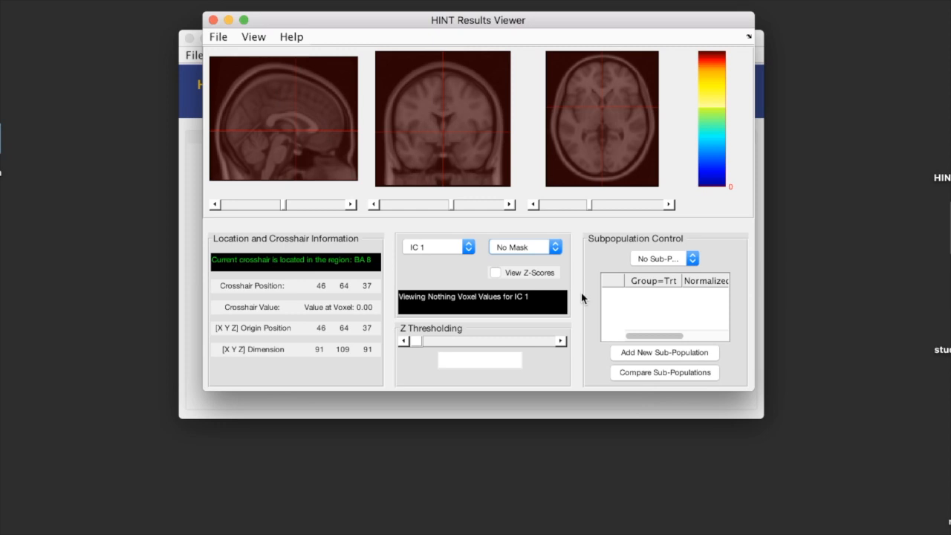
Step: Add a first sub-population with Group=Trt 1, NormalizedAge 0.5 and Gender=0 set to 0
{"action": "left_click", "coordinate": [638, 357]}
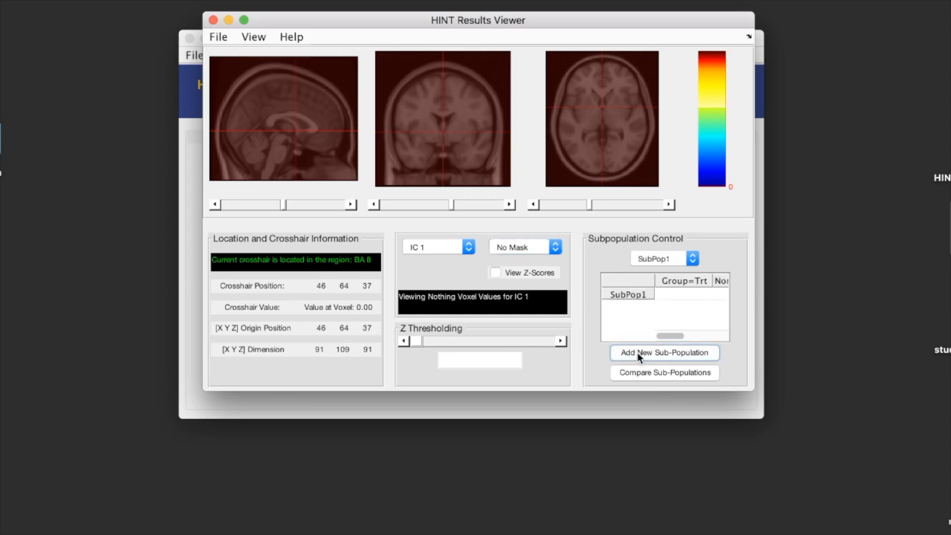
{"action": "double_click", "coordinate": [679, 294]}
{"action": "type", "text": "1"}
{"action": "left_click_drag", "start_coordinate": [664, 339], "coordinate": [685, 335]}
{"action": "double_click", "coordinate": [696, 294]}
{"action": "type", "text": "0.5"}
{"action": "left_click_drag", "start_coordinate": [691, 336], "coordinate": [717, 334]}
{"action": "double_click", "coordinate": [705, 295]}
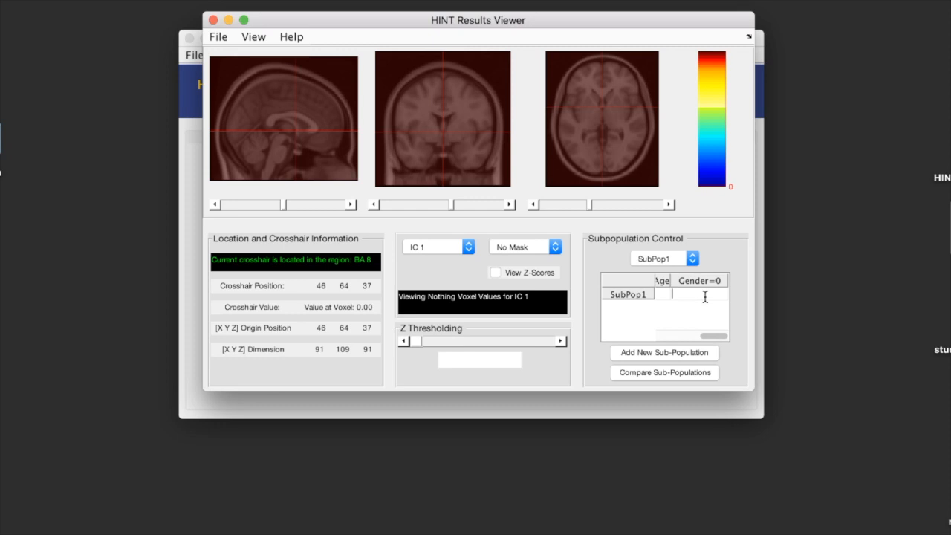
{"action": "type", "text": "0"}
{"action": "key", "text": "Return"}
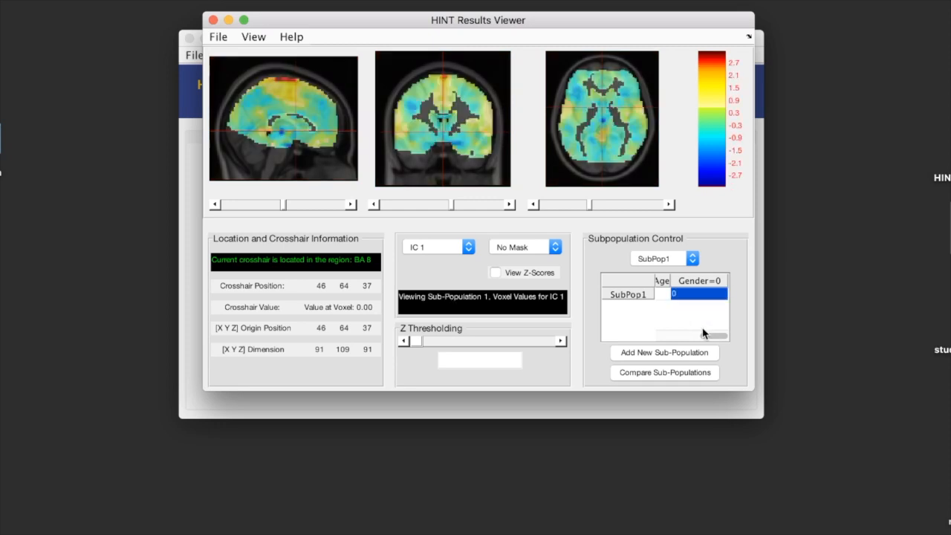
{"action": "left_click_drag", "start_coordinate": [708, 333], "coordinate": [640, 334]}
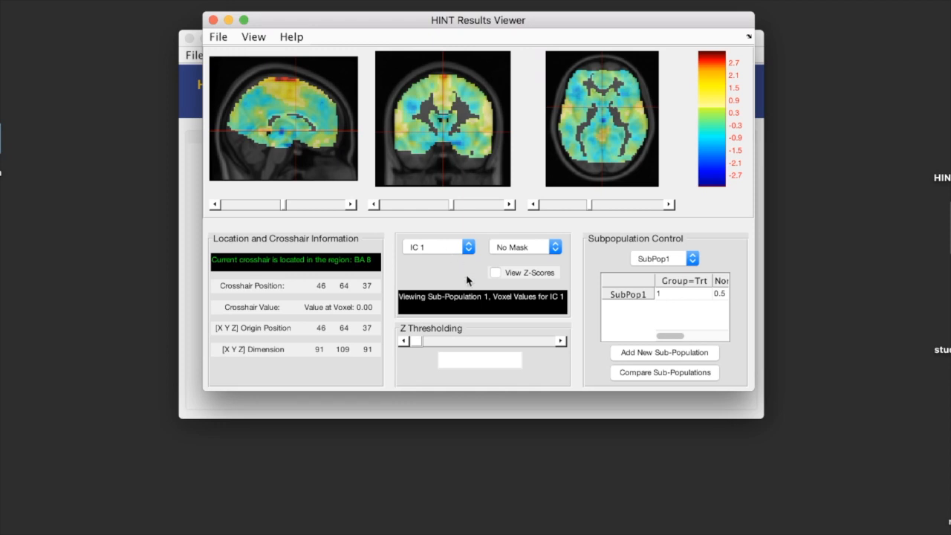
Step: Add a second sub-population with Group=Trt 0, NormalizedAge 0.5 and Gender=0 set to 0
{"action": "left_click", "coordinate": [625, 355]}
{"action": "left_click", "coordinate": [664, 309]}
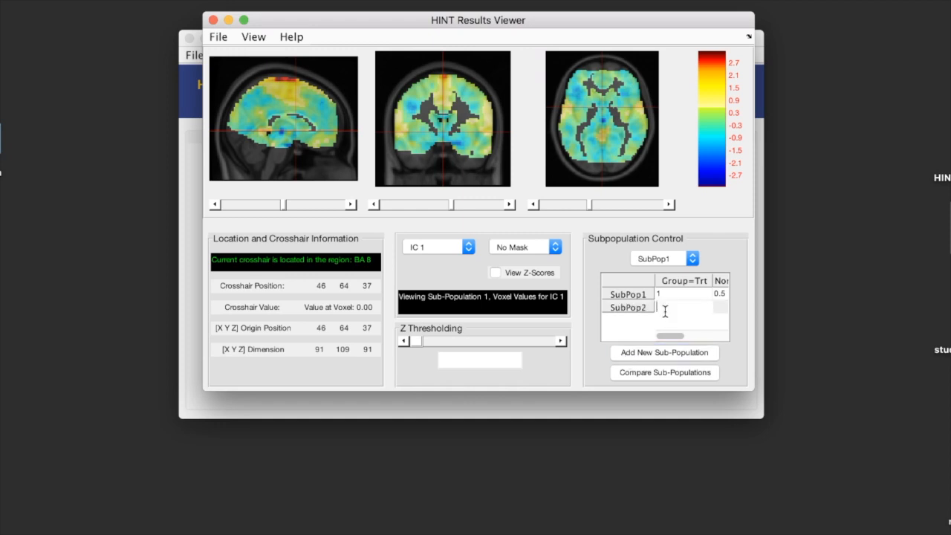
{"action": "type", "text": "0"}
{"action": "key", "text": "Return"}
{"action": "left_click_drag", "start_coordinate": [663, 335], "coordinate": [682, 335]}
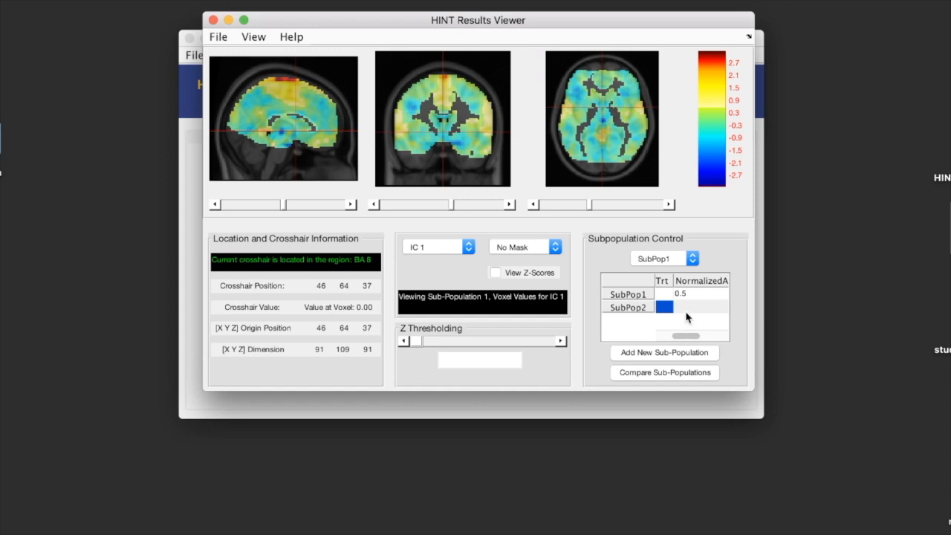
{"action": "left_click", "coordinate": [686, 310]}
{"action": "type", "text": "0.5"}
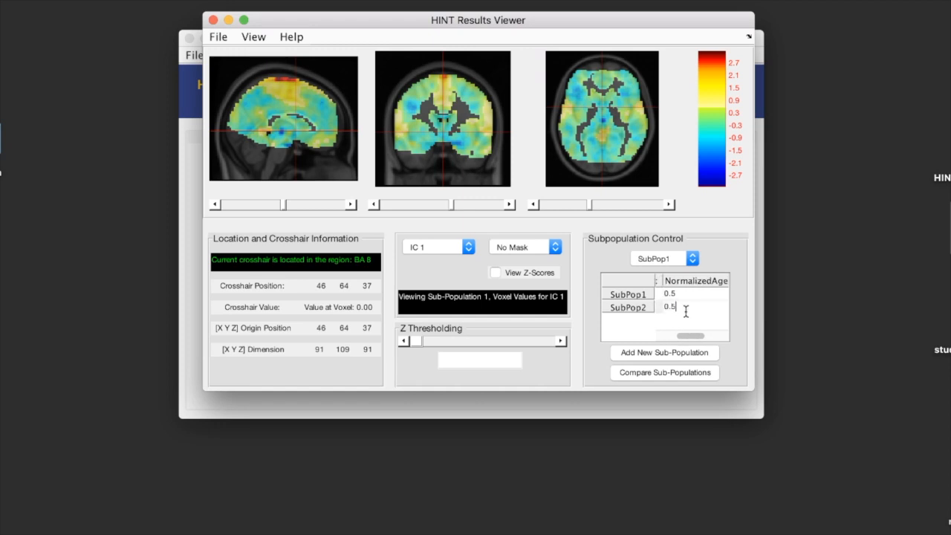
{"action": "left_click_drag", "start_coordinate": [683, 336], "coordinate": [705, 336]}
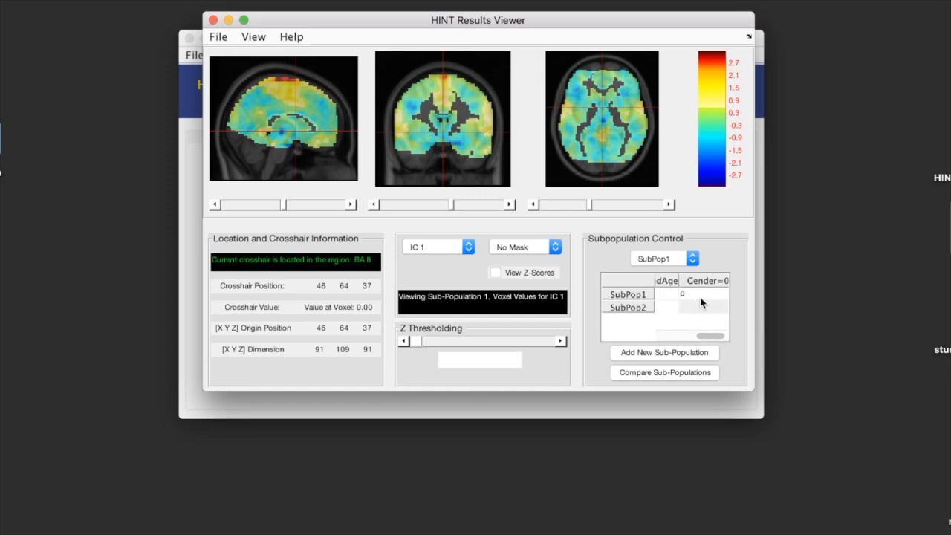
{"action": "left_click", "coordinate": [696, 305]}
{"action": "type", "text": "0"}
{"action": "left_click_drag", "start_coordinate": [706, 336], "coordinate": [633, 337]}
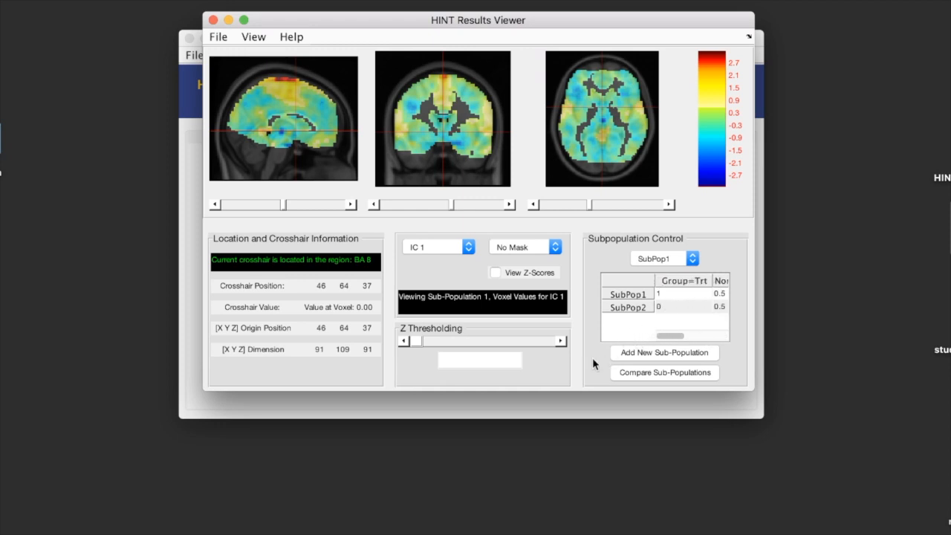
Step: View the IC 1 map of SubPop2, and return to the map of SubPop1
{"action": "left_click", "coordinate": [657, 260]}
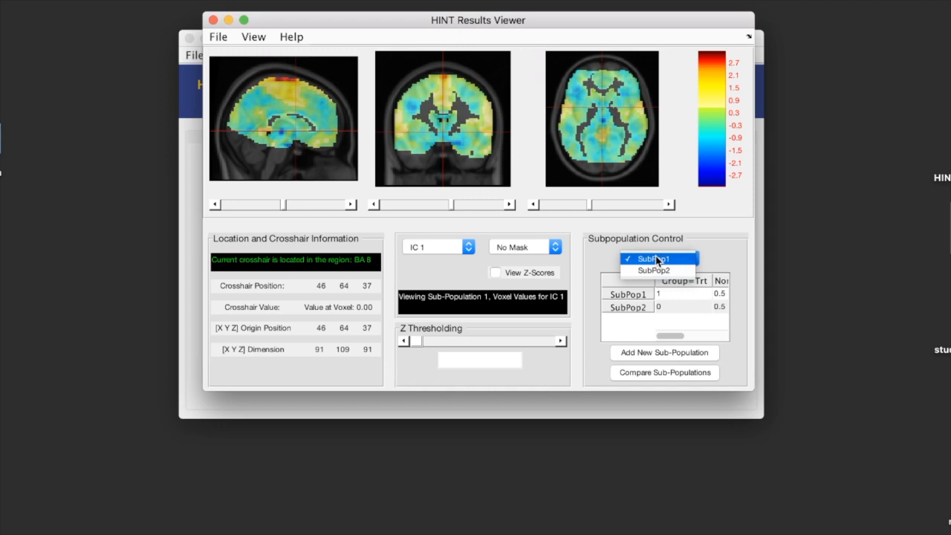
{"action": "left_click", "coordinate": [657, 271]}
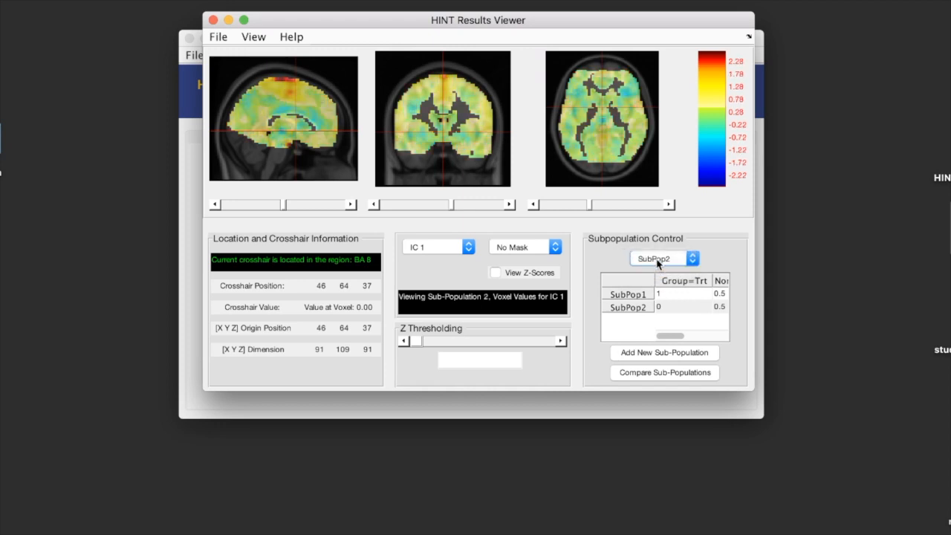
{"action": "left_click", "coordinate": [657, 260]}
{"action": "left_click", "coordinate": [657, 247]}
Step: Open a side-by-side comparison of SubPop1 and SubPop2
{"action": "left_click", "coordinate": [639, 375]}
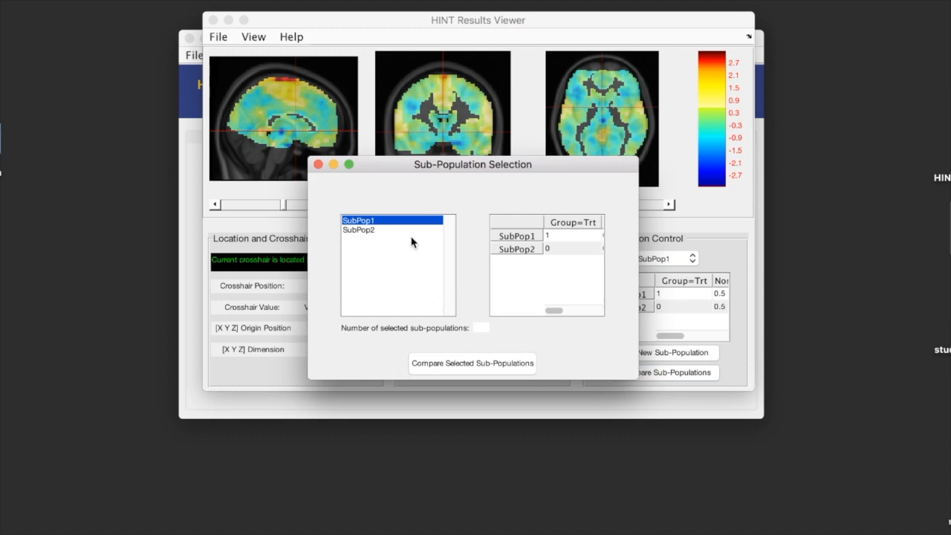
{"action": "left_click_drag", "start_coordinate": [395, 220], "coordinate": [394, 237]}
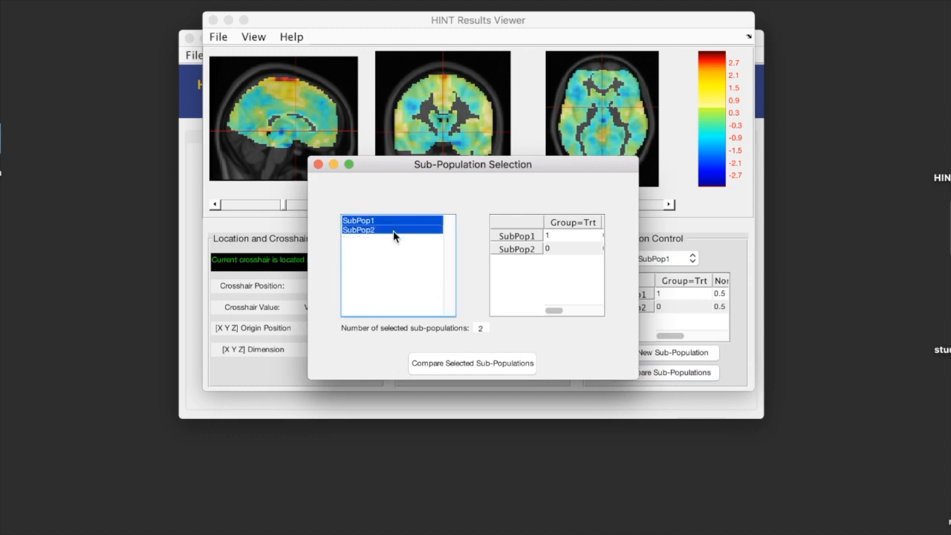
{"action": "left_click", "coordinate": [439, 374]}
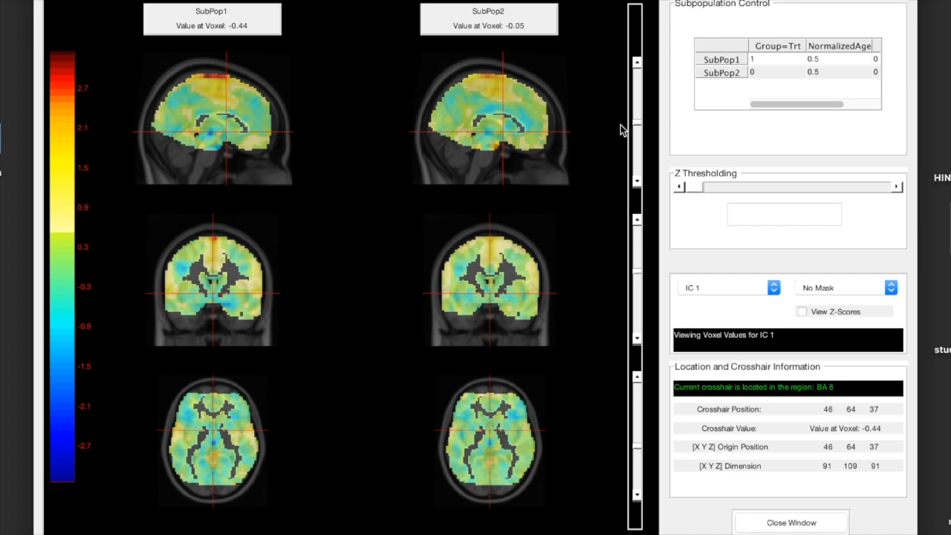
Step: Compare both sub-populations' voxel values in the red region atop the sagittal IC 1 map, and close the comparison window
{"action": "left_click", "coordinate": [212, 84]}
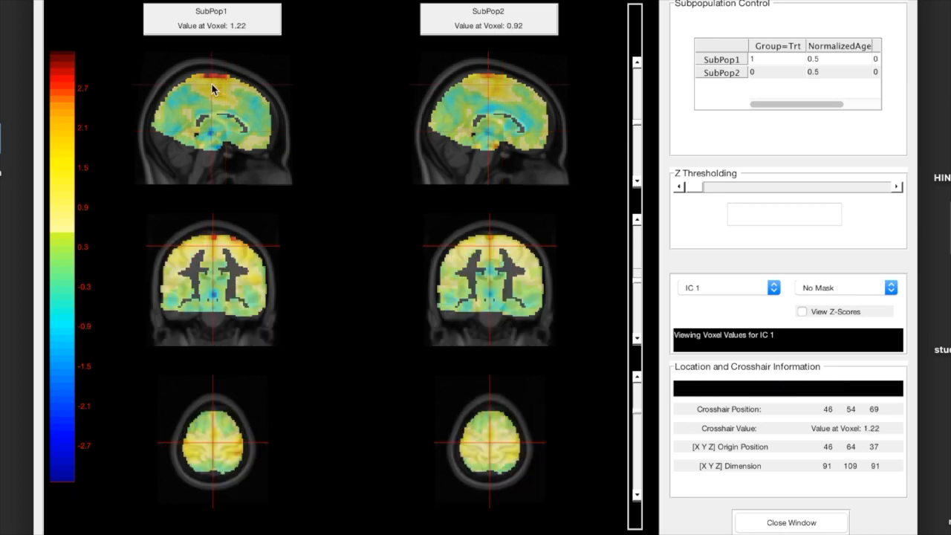
{"action": "left_click", "coordinate": [217, 77]}
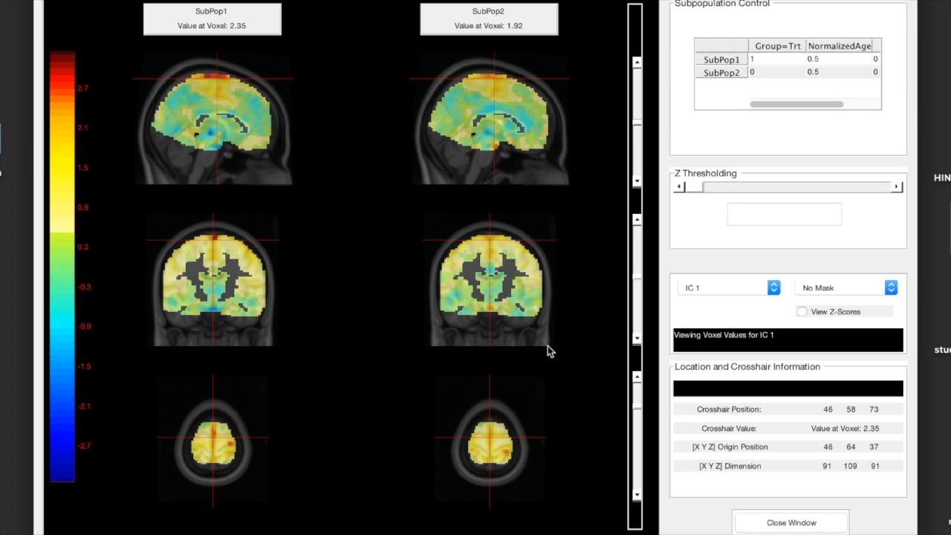
{"action": "left_click", "coordinate": [755, 525]}
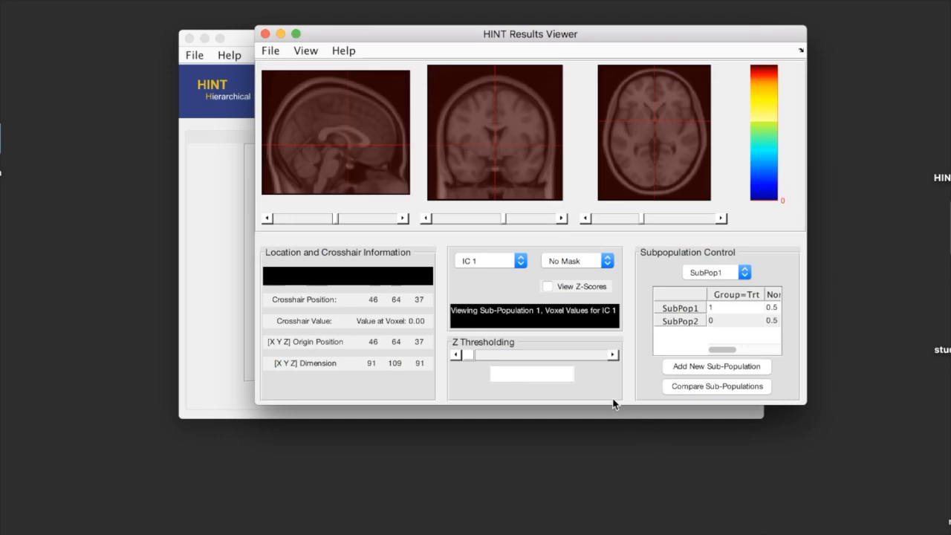
Step: Display the IC 1 map of SubPop2 without a mask
{"action": "left_click", "coordinate": [698, 276]}
{"action": "left_click", "coordinate": [699, 284]}
{"action": "left_click", "coordinate": [585, 267]}
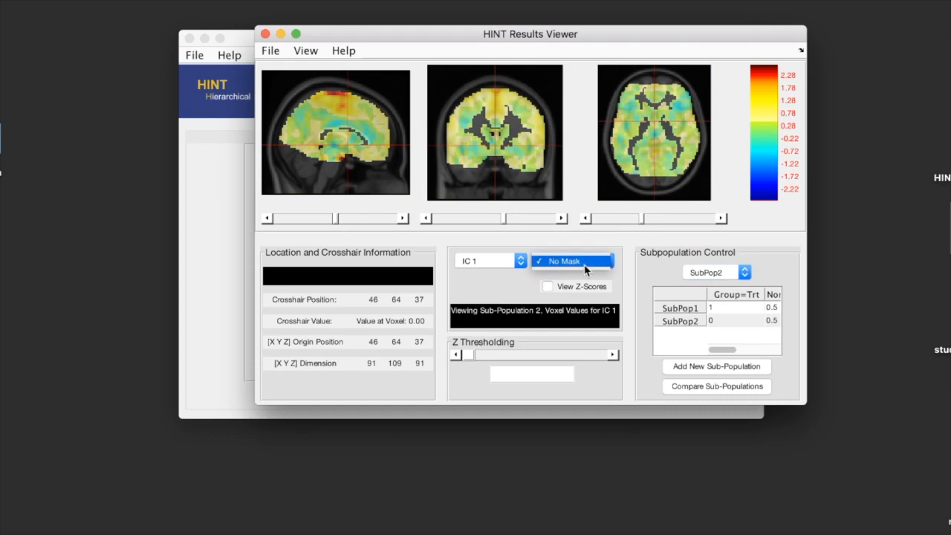
{"action": "left_click", "coordinate": [572, 261]}
Step: Show the Z-scores of SubPop2 for IC 2, masked with one_maskIC_2_zthresh_1.96
{"action": "left_click", "coordinate": [524, 264]}
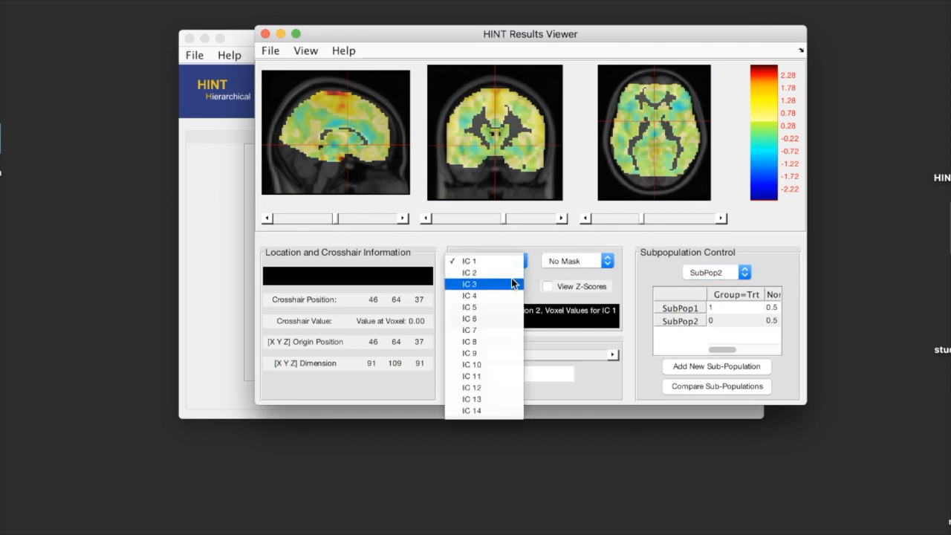
{"action": "left_click", "coordinate": [508, 278]}
{"action": "left_click", "coordinate": [510, 264]}
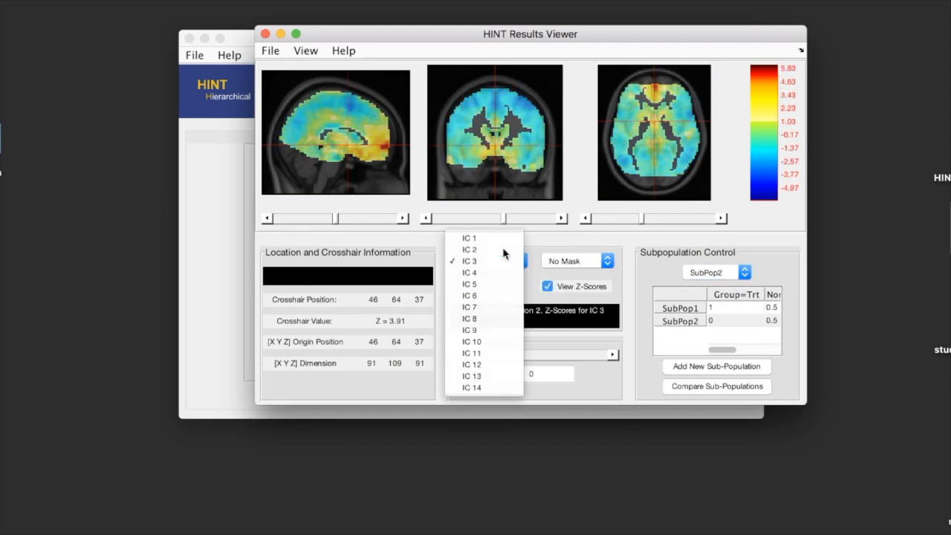
{"action": "left_click", "coordinate": [503, 251]}
{"action": "left_click", "coordinate": [584, 269]}
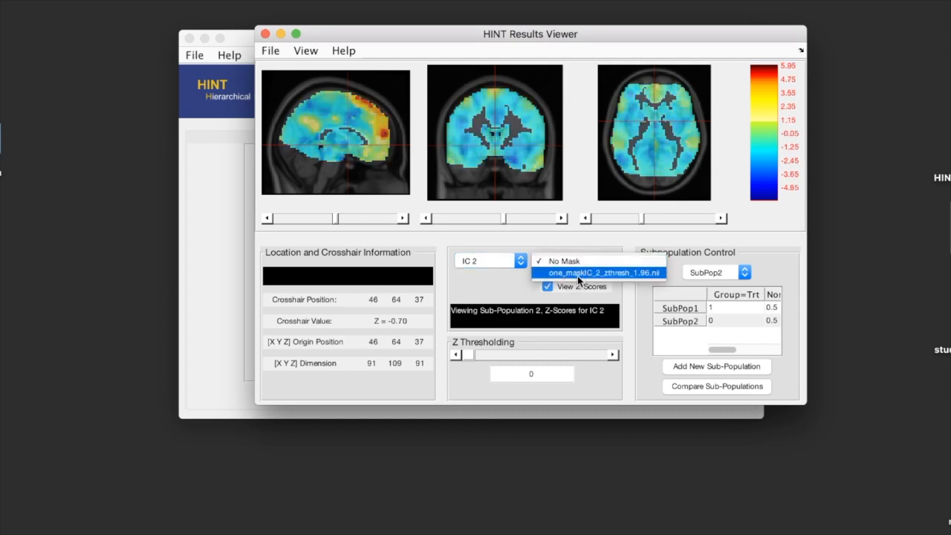
{"action": "left_click", "coordinate": [575, 273]}
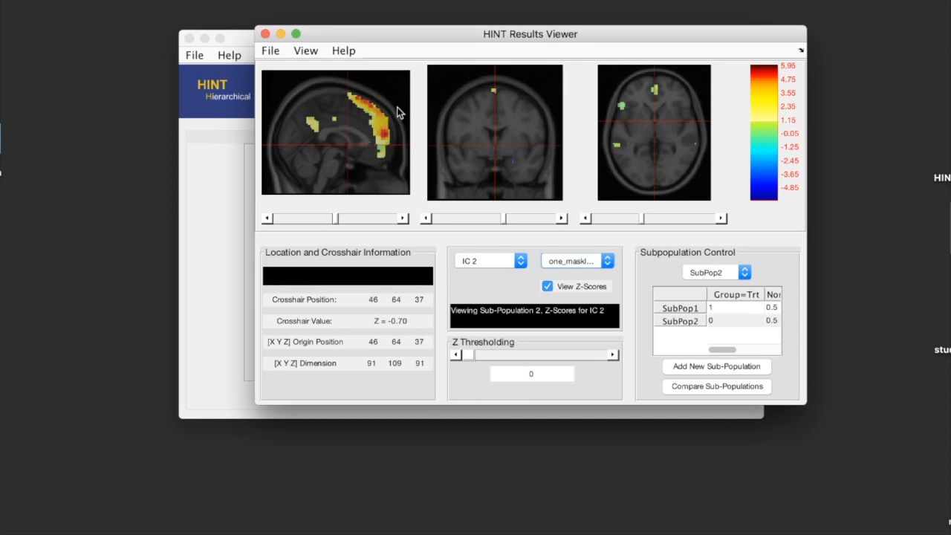
Step: Switch to the single-subject view and display Subject 1's IC 2 map masked with one_maskIC_2_zthresh_1.96
{"action": "left_click", "coordinate": [311, 53]}
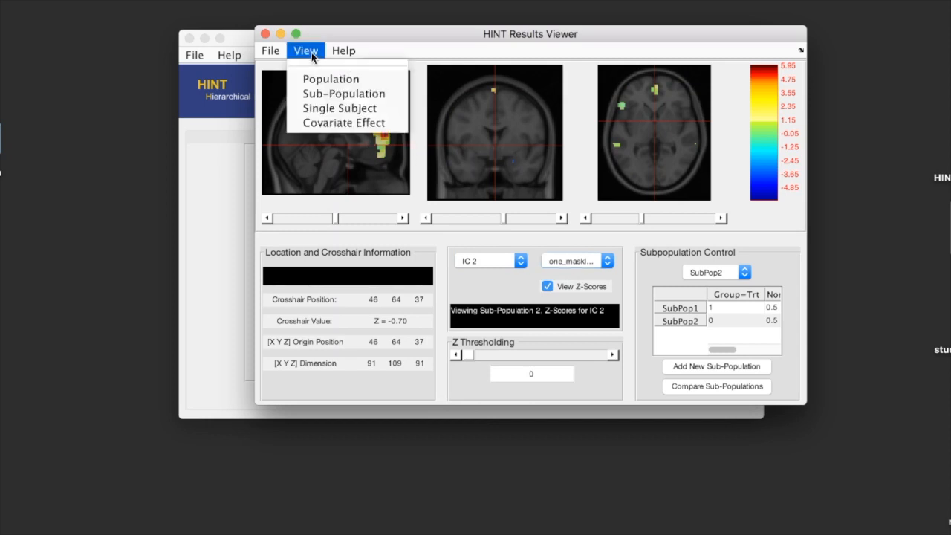
{"action": "left_click", "coordinate": [316, 109]}
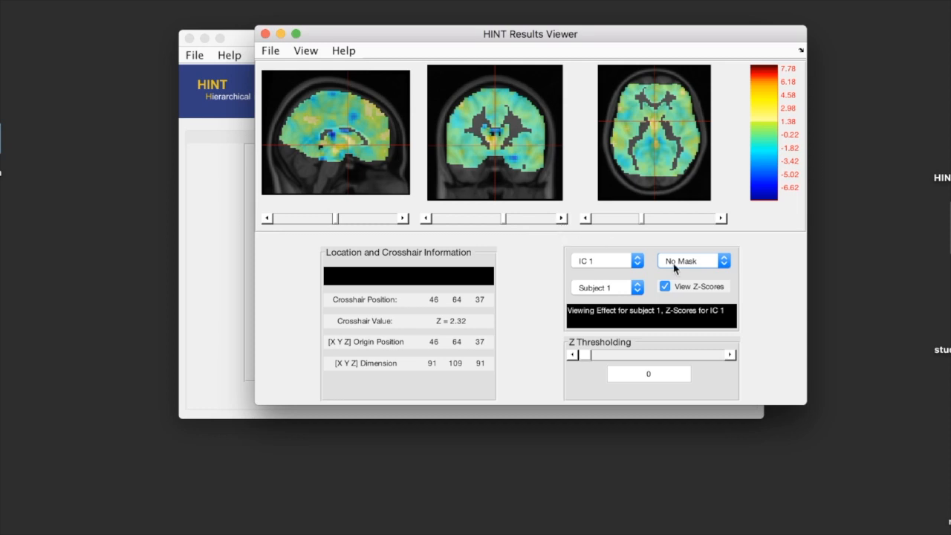
{"action": "left_click", "coordinate": [596, 261]}
{"action": "left_click", "coordinate": [591, 273]}
{"action": "left_click", "coordinate": [659, 268]}
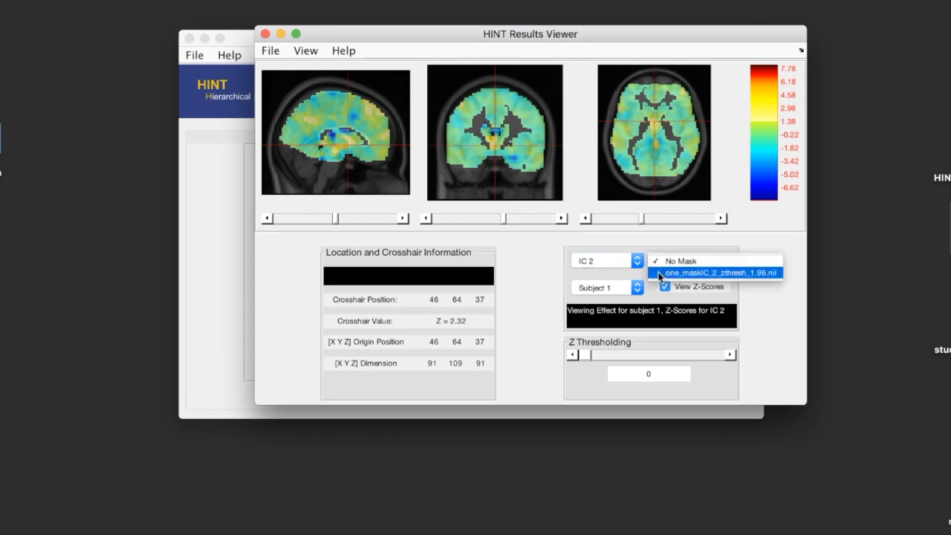
{"action": "left_click", "coordinate": [659, 272]}
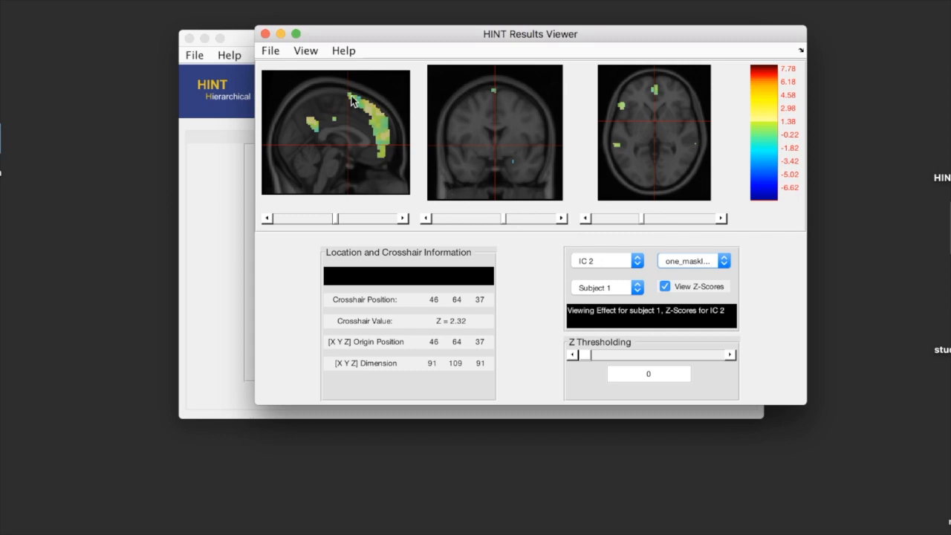
Step: Switch to the covariate effect view, look at the IC 1 effects of NormalizedAge and Gender=0, and return to Group=Trt
{"action": "left_click", "coordinate": [311, 55]}
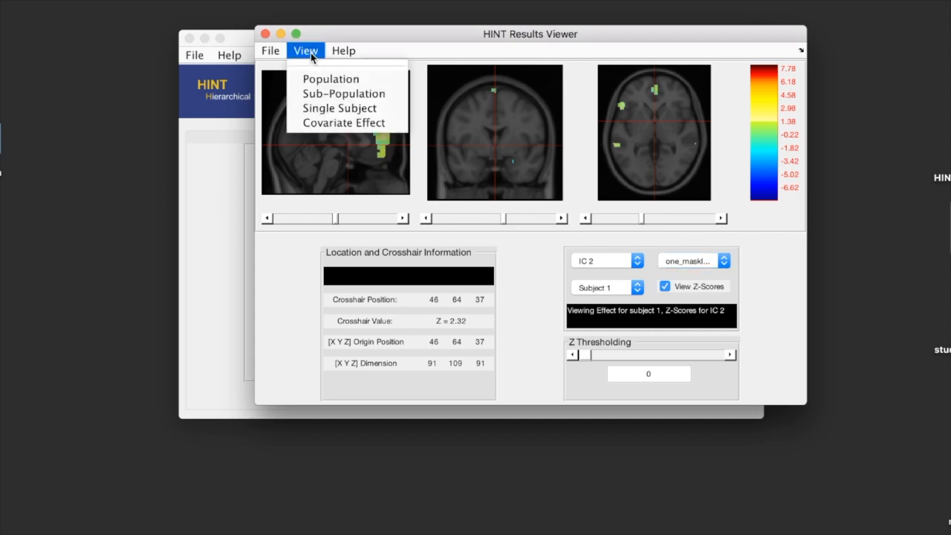
{"action": "left_click", "coordinate": [321, 123]}
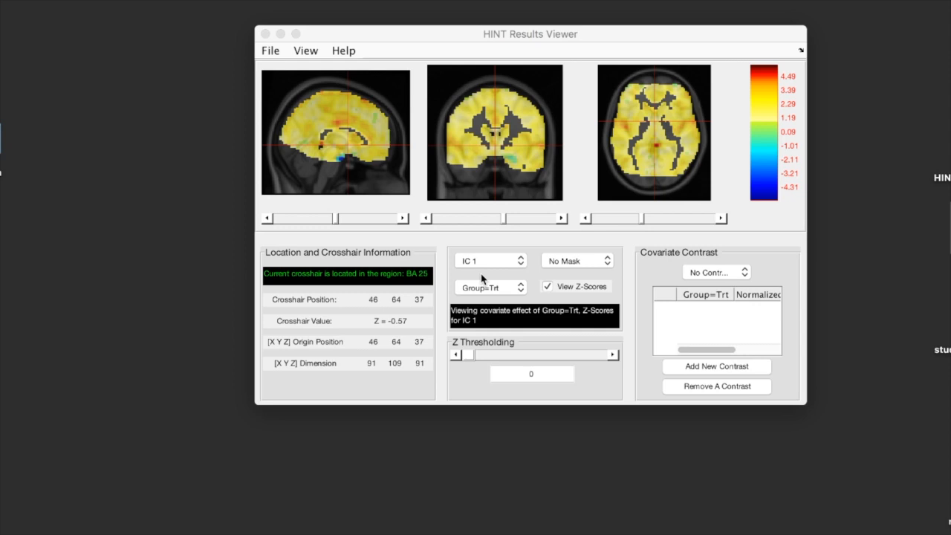
{"action": "left_click", "coordinate": [483, 288]}
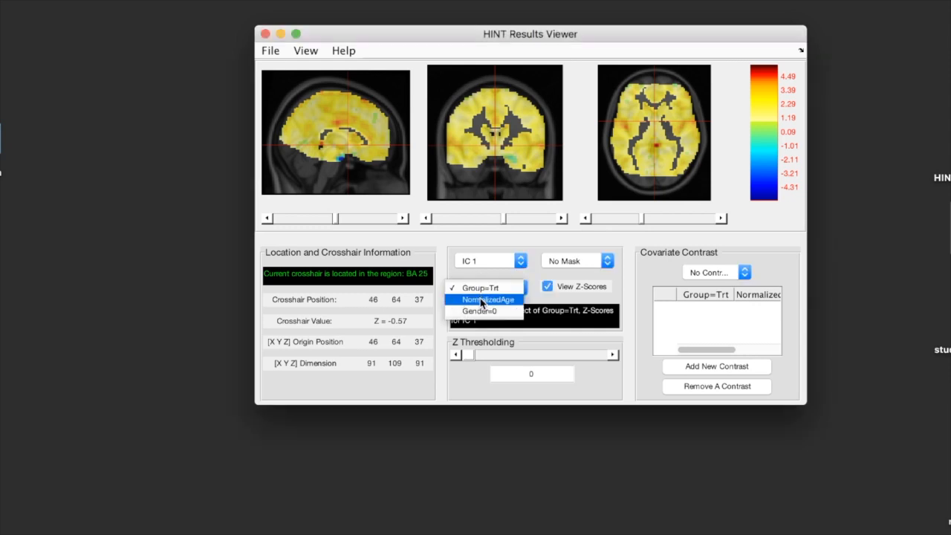
{"action": "left_click", "coordinate": [482, 301]}
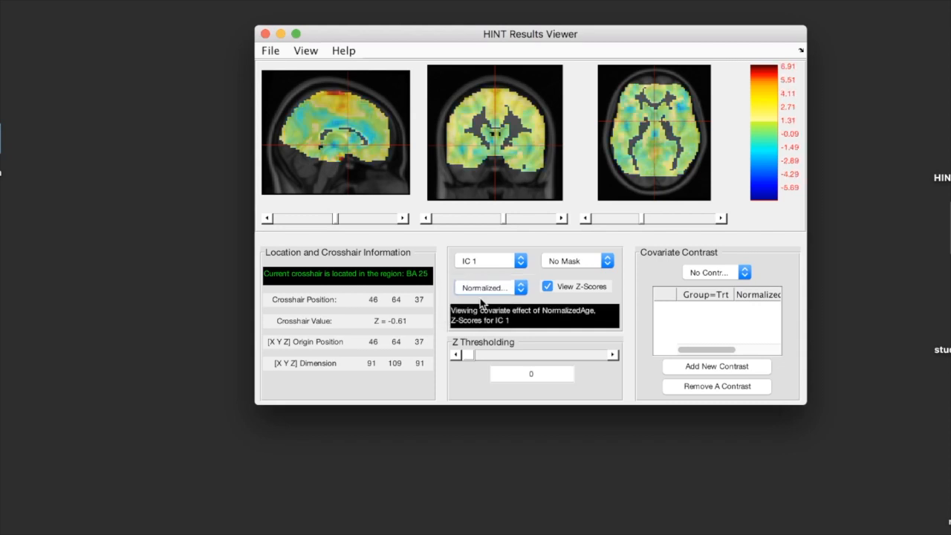
{"action": "left_click", "coordinate": [482, 292]}
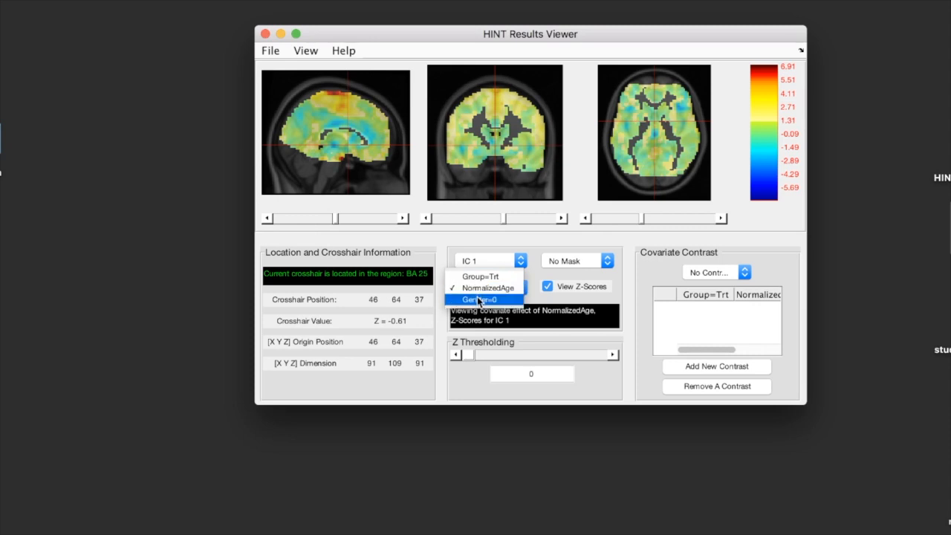
{"action": "left_click", "coordinate": [478, 300]}
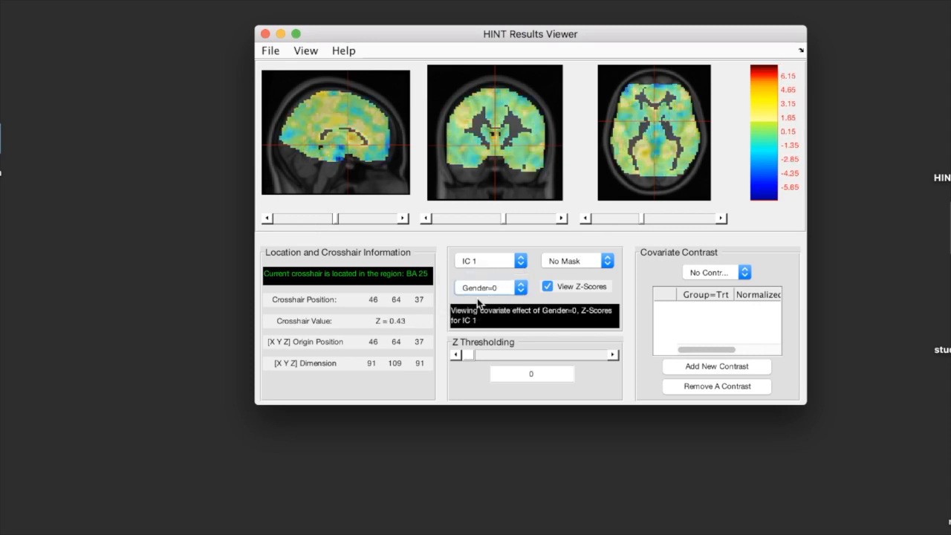
{"action": "left_click", "coordinate": [480, 290]}
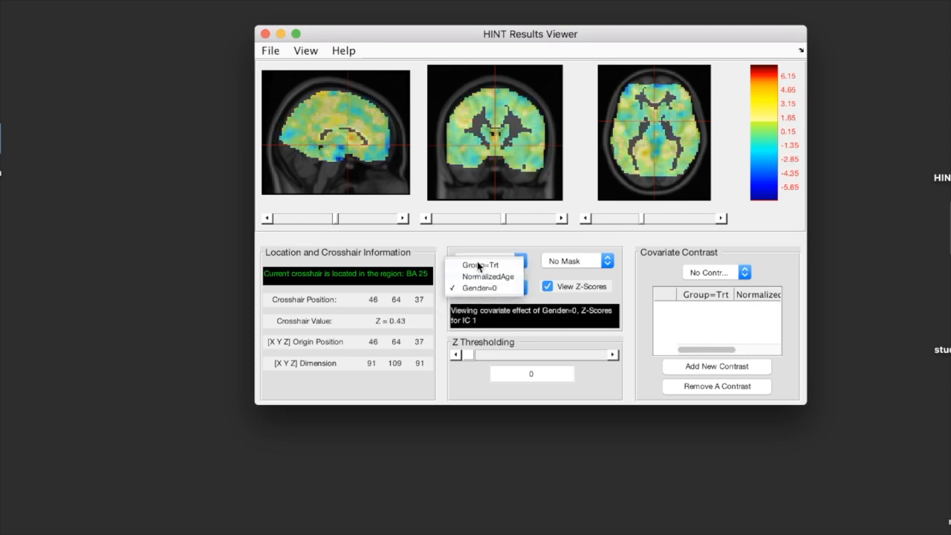
{"action": "left_click", "coordinate": [479, 265]}
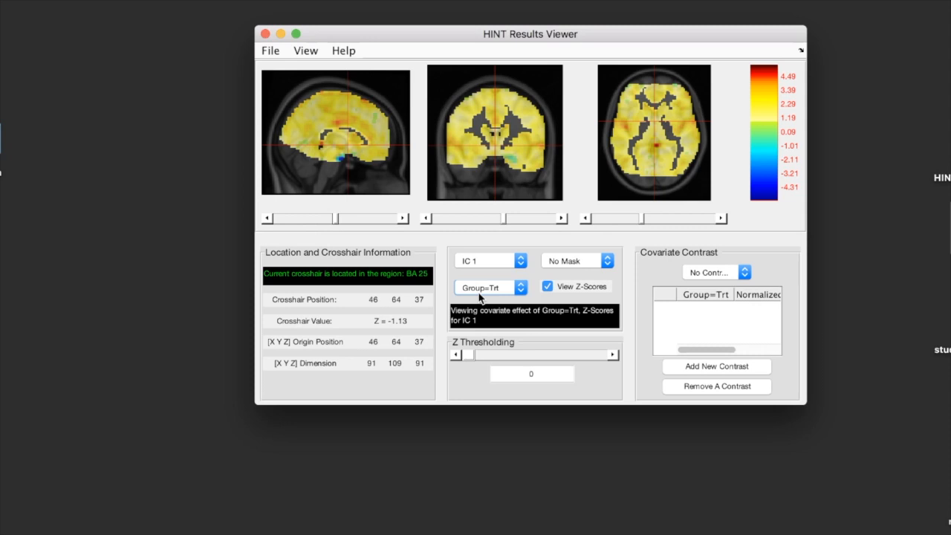
Step: Threshold the Group=Trt effect map at Z 1.96, inspect the orange cluster mid-brain in the sagittal slice, and reset the threshold to 0
{"action": "left_click", "coordinate": [540, 374]}
{"action": "double_click", "coordinate": [541, 374]}
{"action": "type", "text": "1.96"}
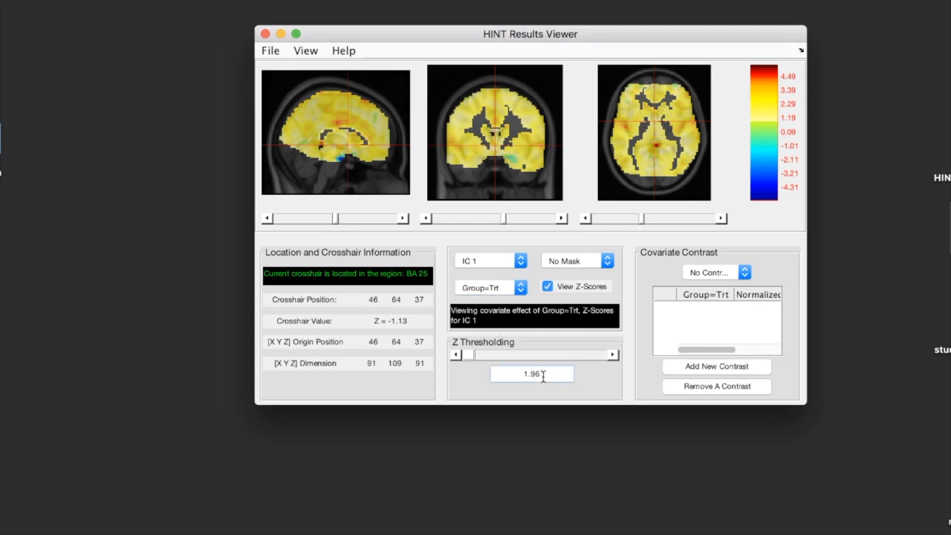
{"action": "key", "text": "Return"}
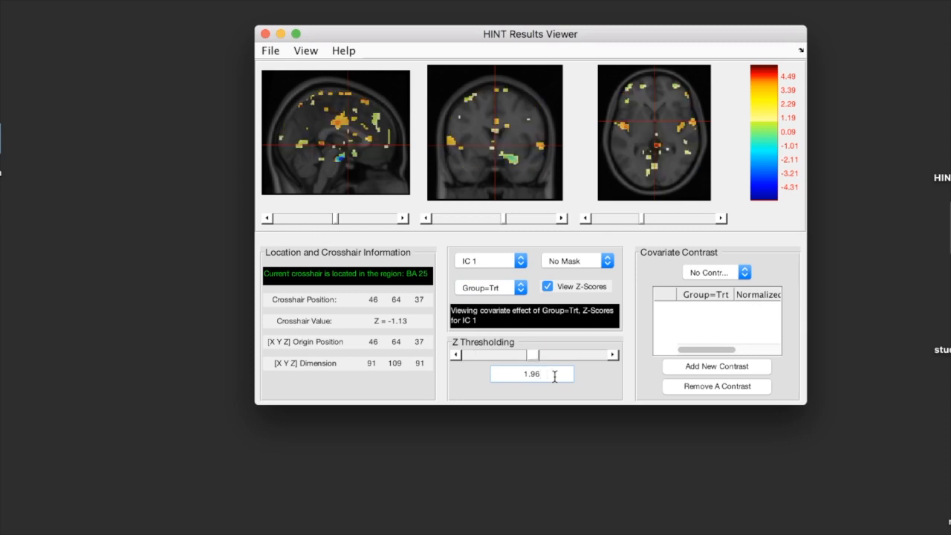
{"action": "left_click", "coordinate": [340, 123]}
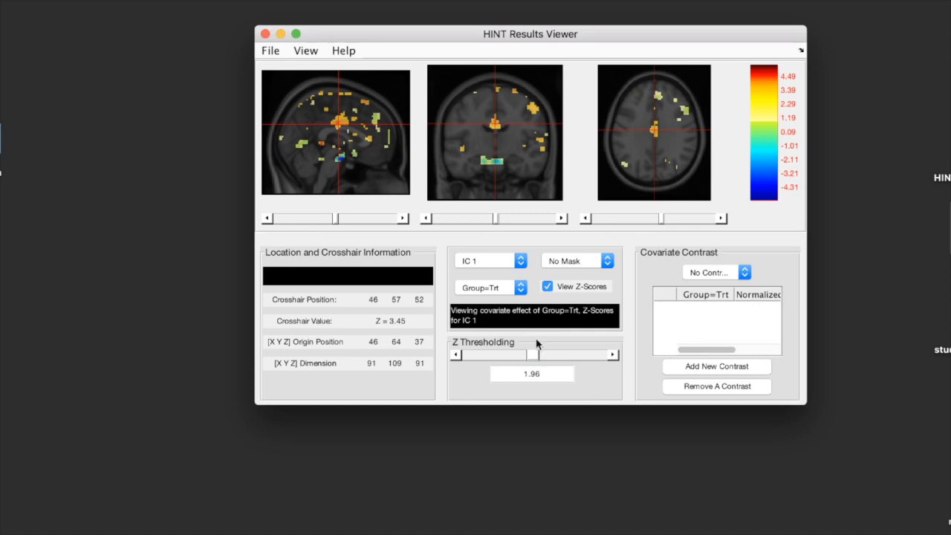
{"action": "left_click_drag", "start_coordinate": [535, 355], "coordinate": [457, 355]}
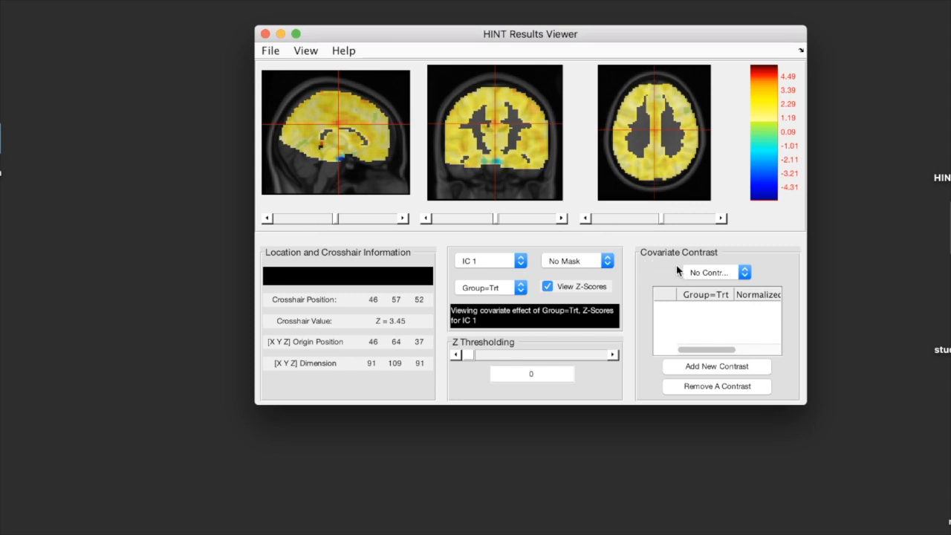
Step: Add a new covariate contrast with NormalizedAge set to 0.7 and Gender=0 set to 1
{"action": "left_click", "coordinate": [677, 372]}
{"action": "double_click", "coordinate": [700, 308]}
{"action": "left_click_drag", "start_coordinate": [698, 351], "coordinate": [724, 352]}
{"action": "left_click", "coordinate": [710, 309]}
{"action": "type", "text": "0"}
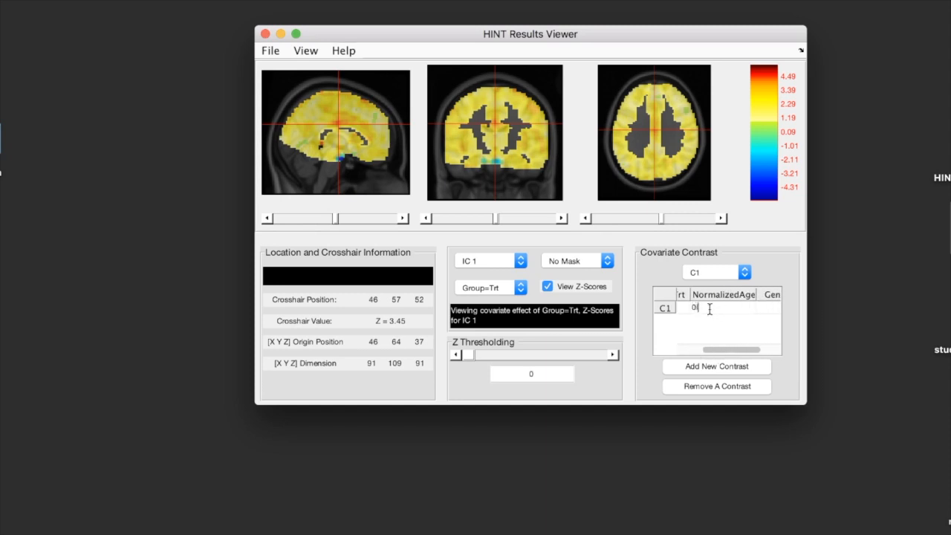
{"action": "type", "text": ".7"}
{"action": "left_click_drag", "start_coordinate": [722, 348], "coordinate": [740, 349]}
{"action": "left_click", "coordinate": [748, 307]}
{"action": "type", "text": "1"}
{"action": "key", "text": "Return"}
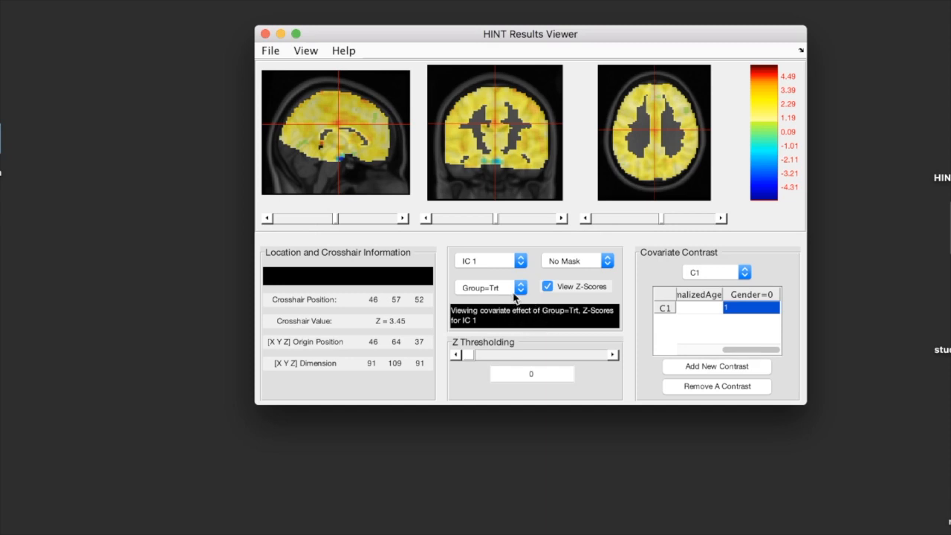
Step: Display the contrast C1 map for IC 1, inspect the red region atop the sagittal slice, and close the results viewer
{"action": "left_click", "coordinate": [703, 272]}
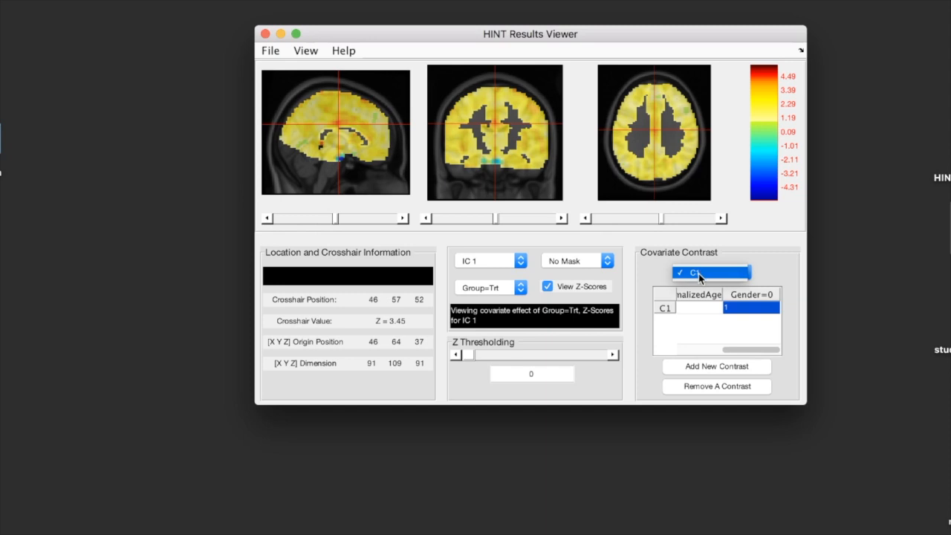
{"action": "left_click", "coordinate": [700, 275]}
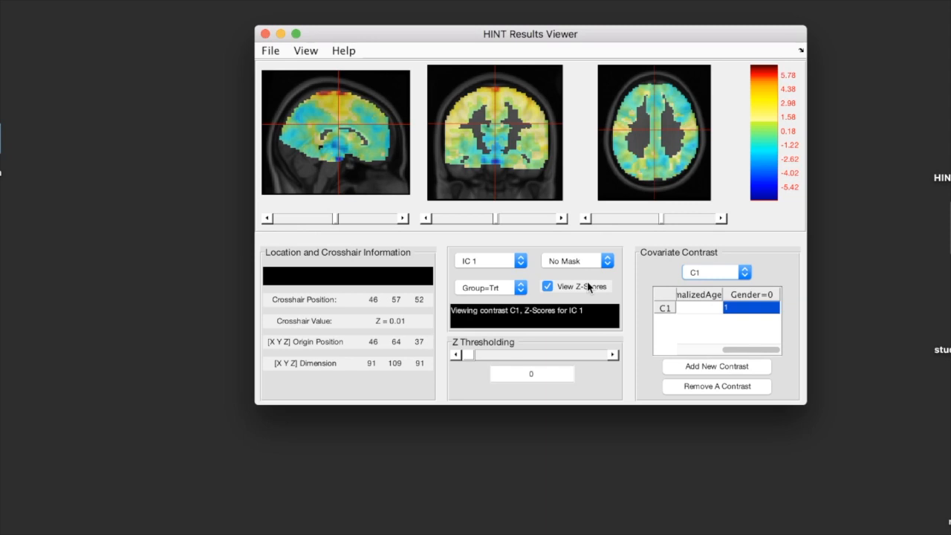
{"action": "left_click", "coordinate": [324, 94]}
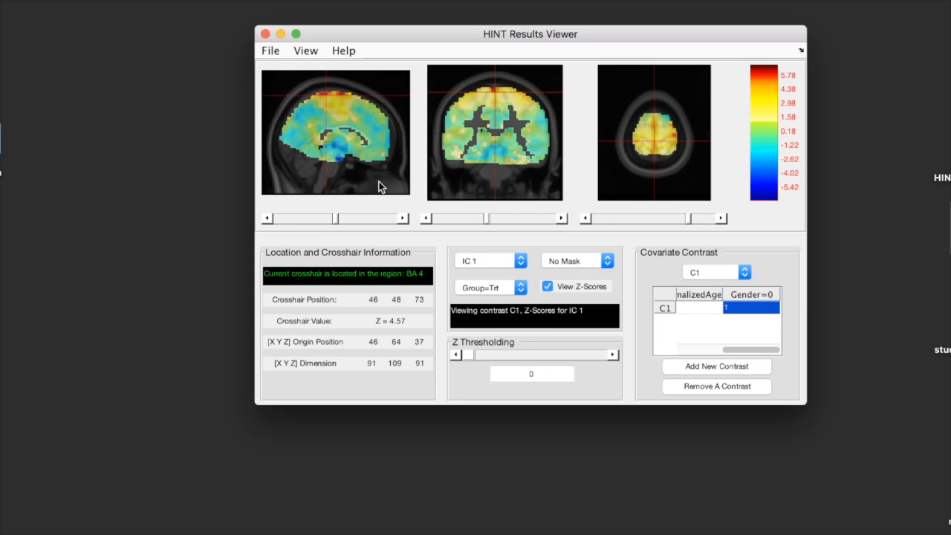
{"action": "left_click", "coordinate": [265, 34]}
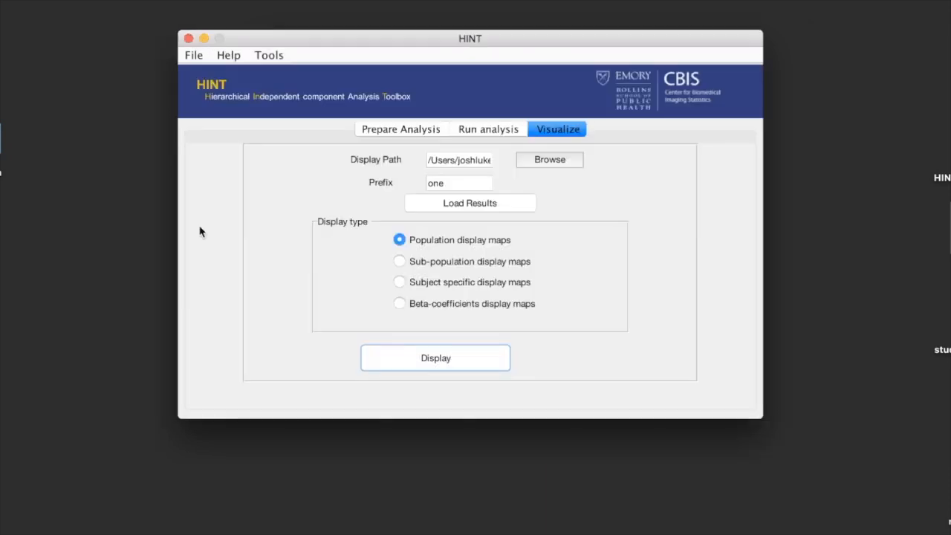